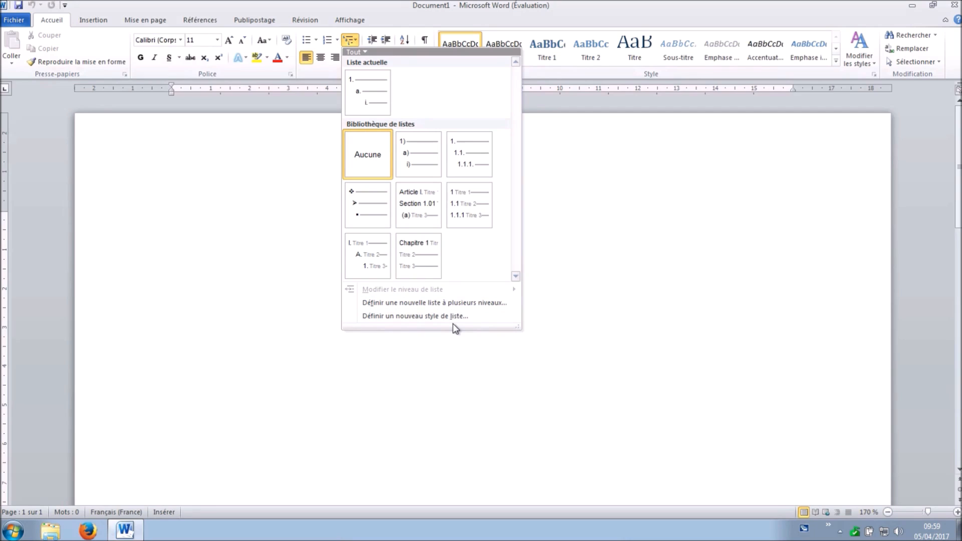
{"action": "mouse_move", "coordinate": [464, 155]}
{"action": "mouse_move", "coordinate": [422, 221]}
{"action": "mouse_move", "coordinate": [408, 242]}
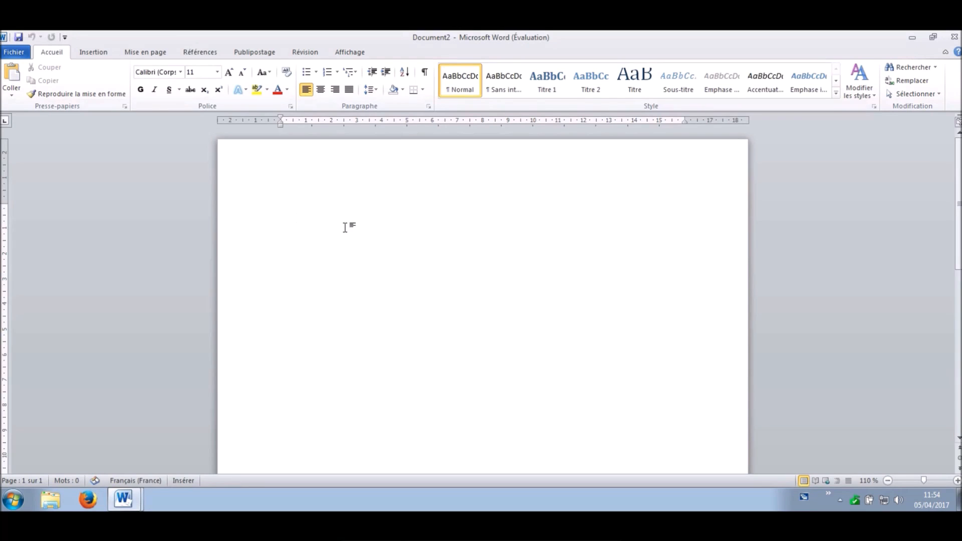
In Document1, apply the multilevel list format "I. Titre 1, A. Titre 2, 1. Titre 3" to all lines from Titre 1 to the last Paragraphe 2
{"action": "left_click", "coordinate": [124, 499]}
{"action": "left_click", "coordinate": [136, 455]}
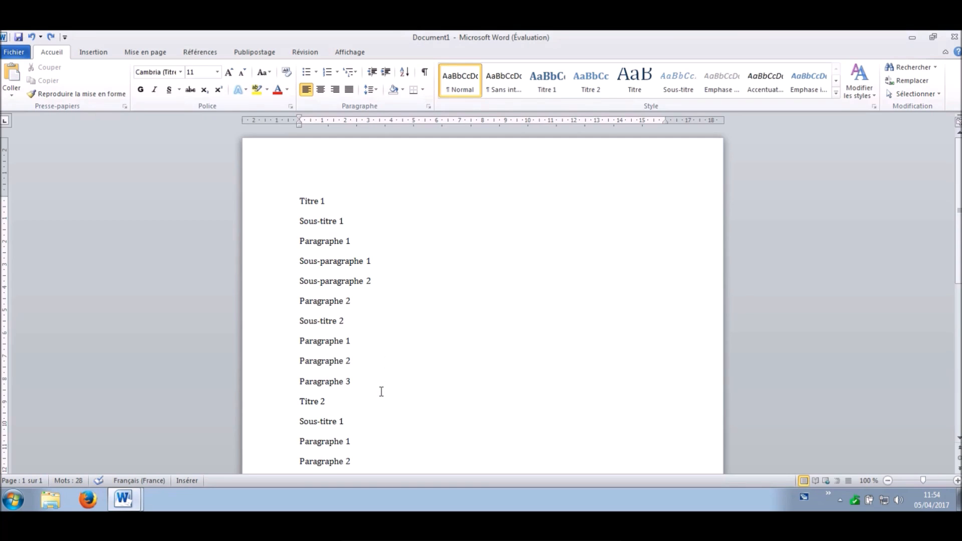
{"action": "scroll", "coordinate": [381, 391], "scroll_direction": "down", "scroll_amount": 1}
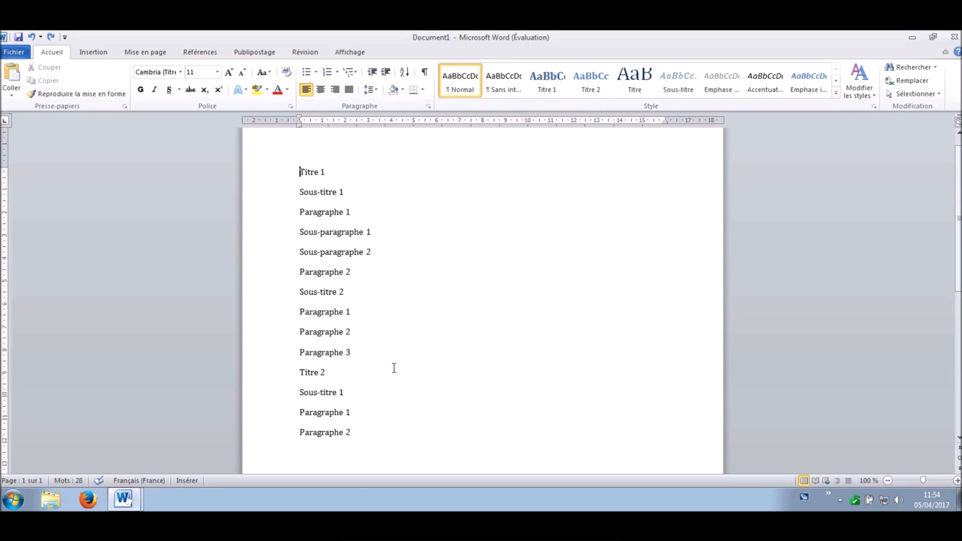
{"action": "left_click", "coordinate": [355, 435], "text": "shift"}
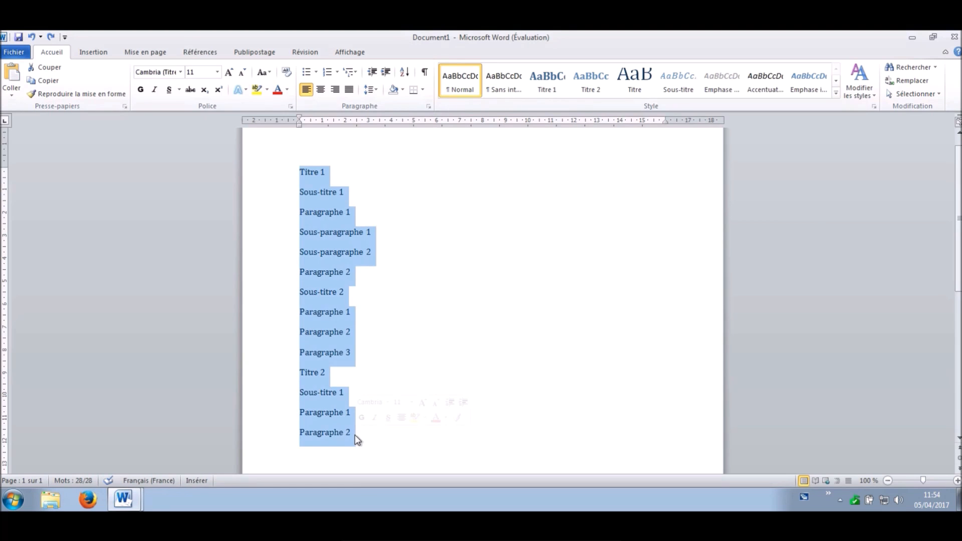
{"action": "left_click", "coordinate": [356, 73]}
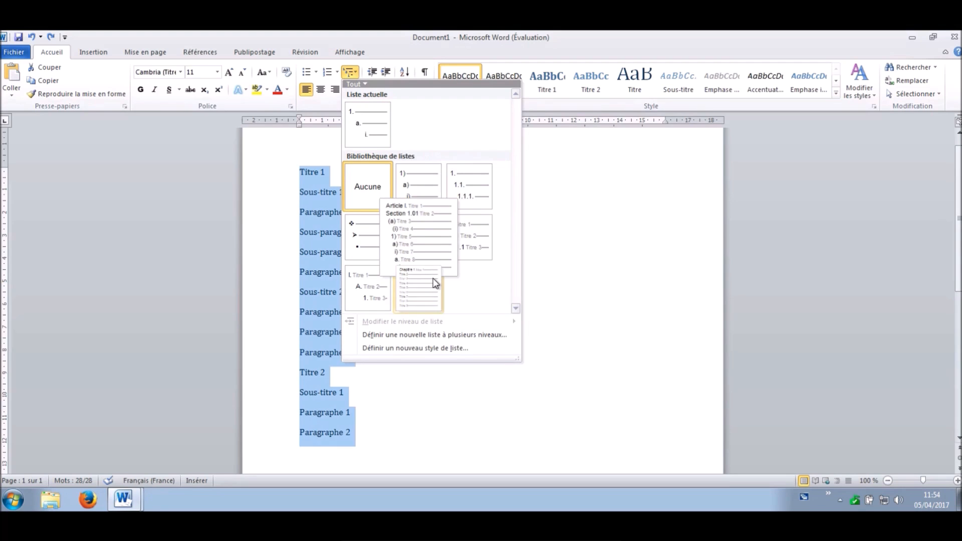
{"action": "mouse_move", "coordinate": [356, 303]}
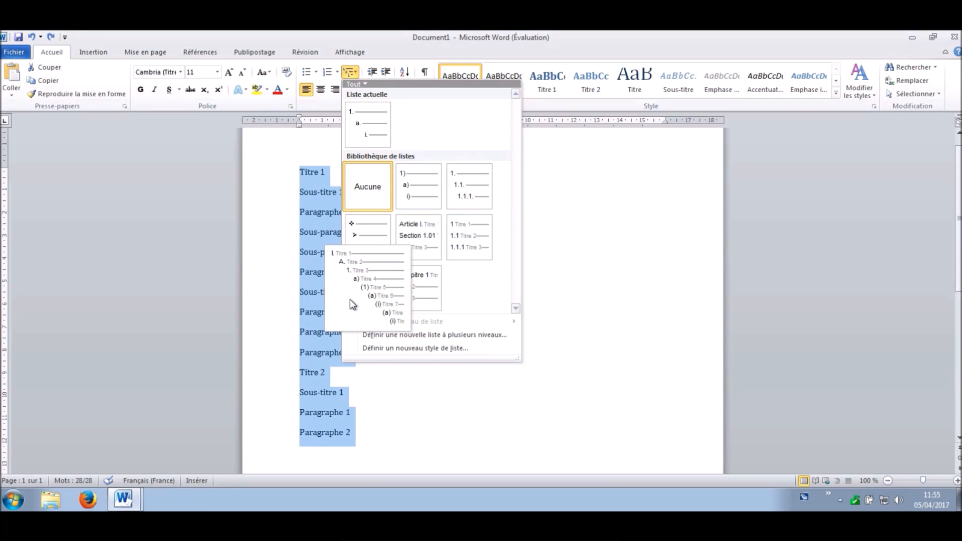
{"action": "left_click", "coordinate": [350, 300]}
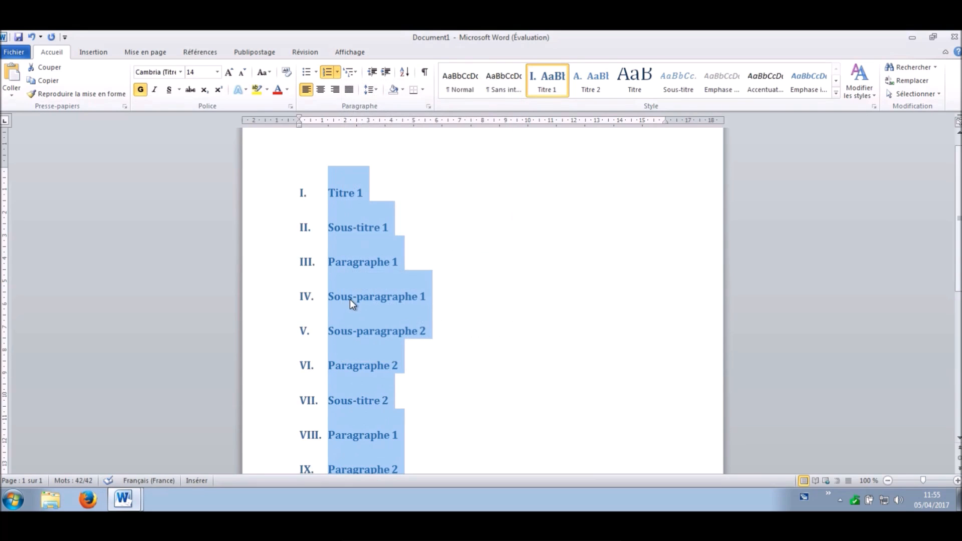
Demote the first Sous-titre 1 to list level 2 (A.) and the Paragraphe 1 below it to level 3 (1.)
{"action": "left_click", "coordinate": [320, 197]}
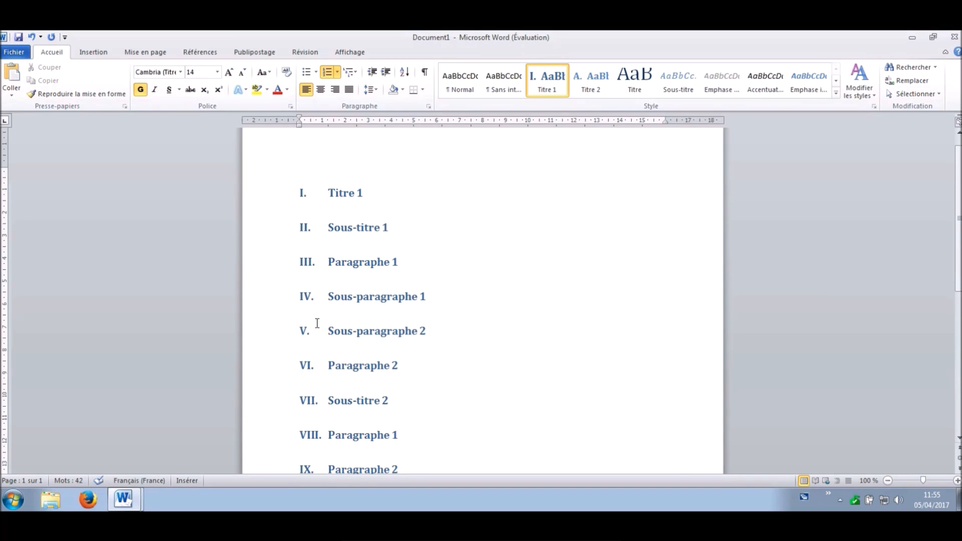
{"action": "left_click", "coordinate": [328, 228]}
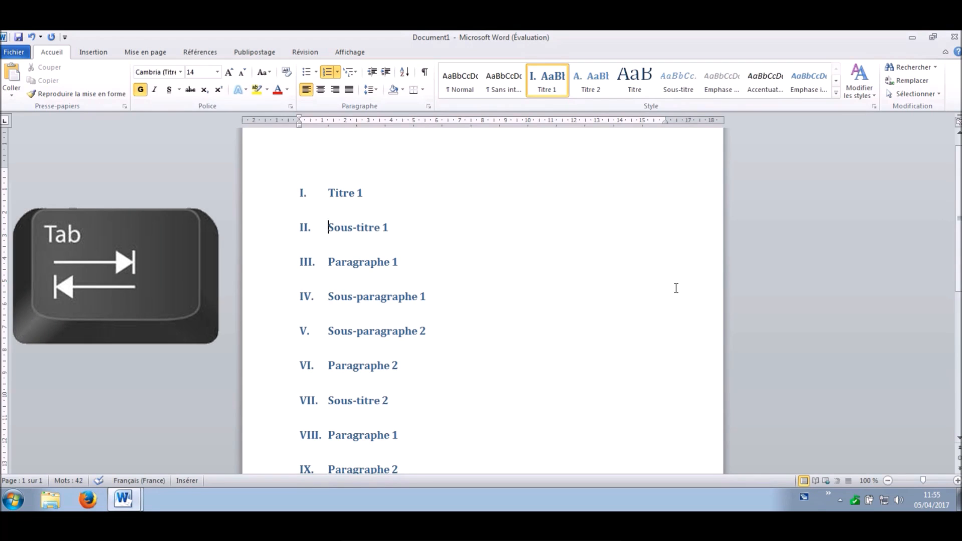
{"action": "key", "text": "Tab"}
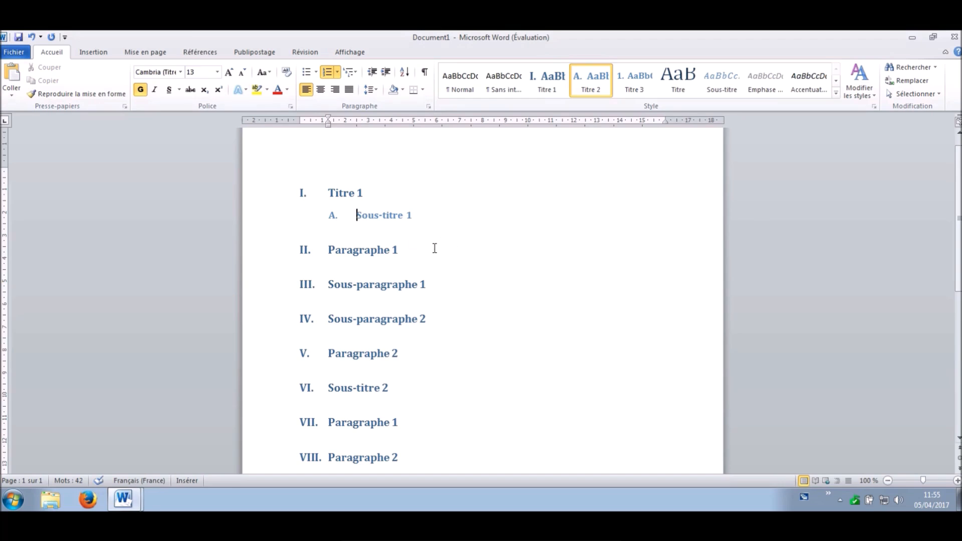
{"action": "key", "text": "Down"}
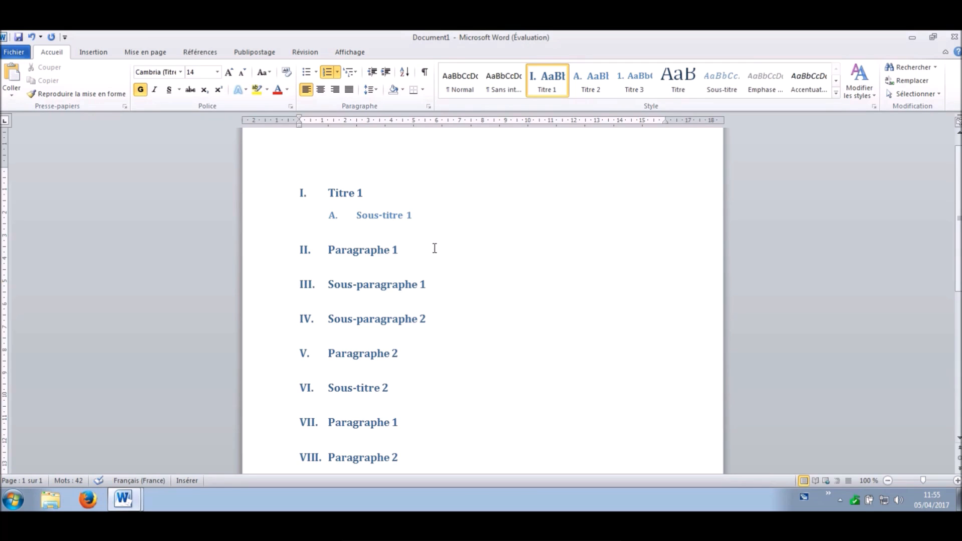
{"action": "key", "text": "Tab"}
{"action": "key", "text": "Tab"}
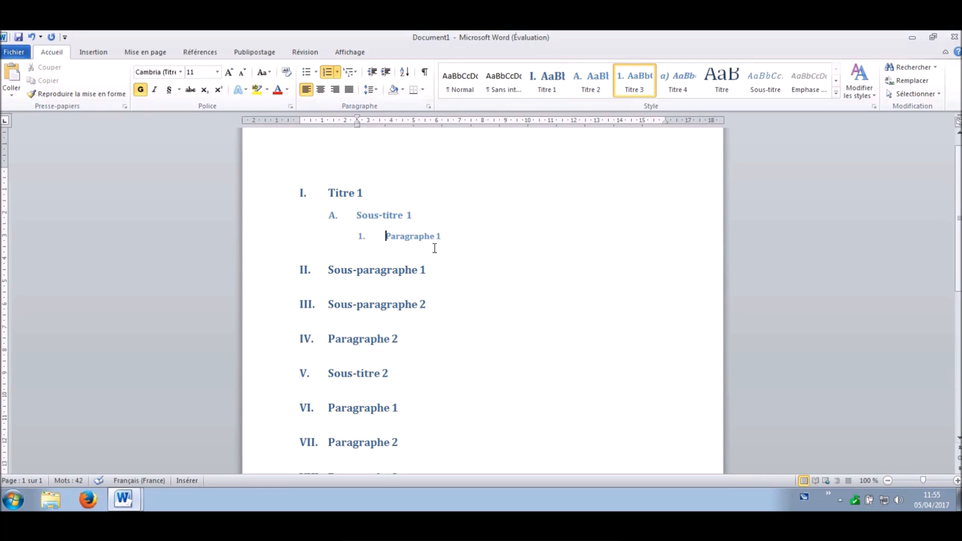
Demote Sous-paragraphe 1 and Sous-paragraphe 2 to list level 4, numbered a) and b) under Paragraphe 1
{"action": "key", "text": "Down"}
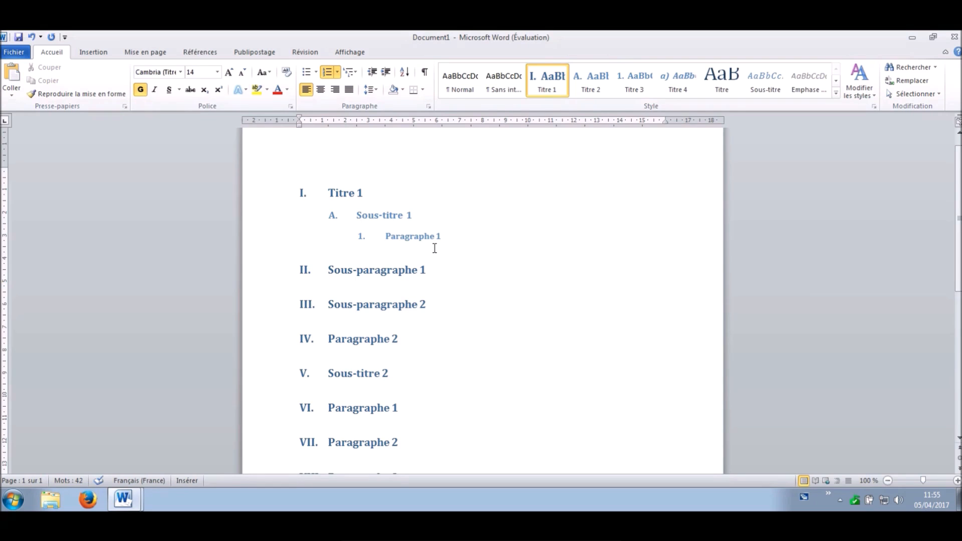
{"action": "key", "text": "Tab"}
{"action": "key", "text": "Tab"}
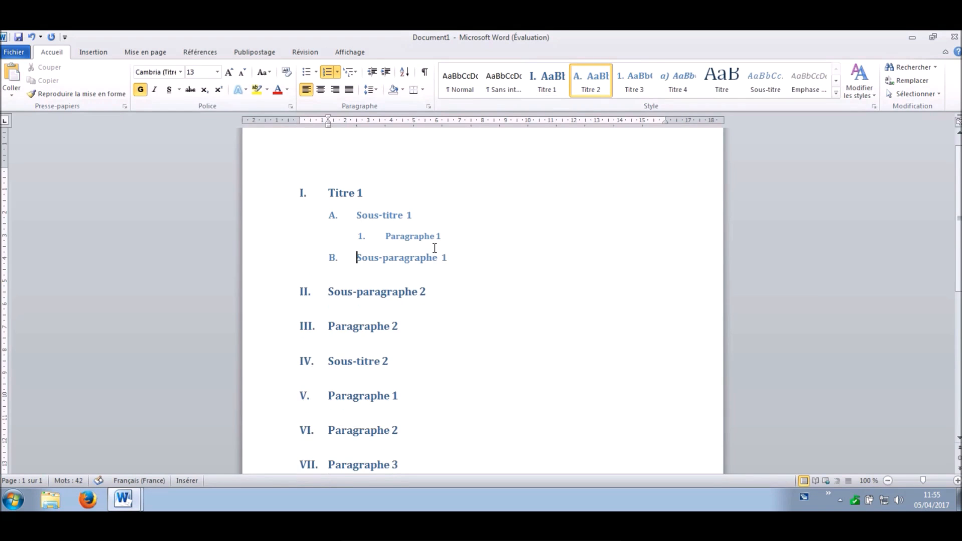
{"action": "key", "text": "Tab"}
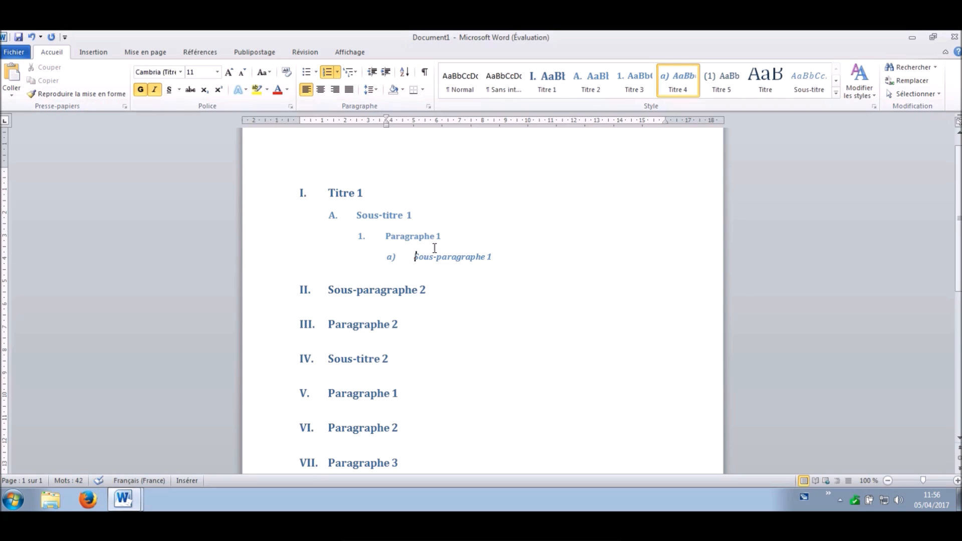
{"action": "key", "text": "Down"}
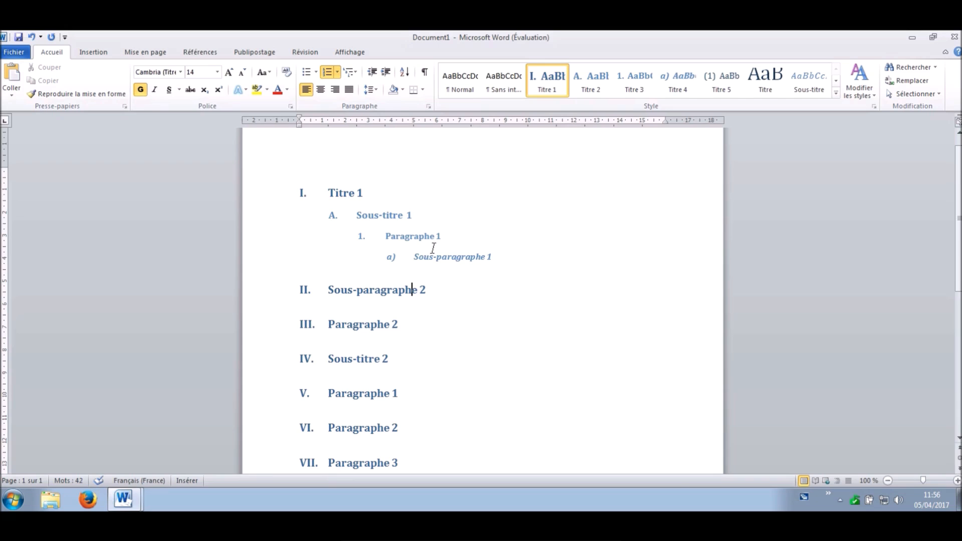
{"action": "key", "text": "Tab"}
{"action": "key", "text": "Tab"}
{"action": "key", "text": "Tab"}
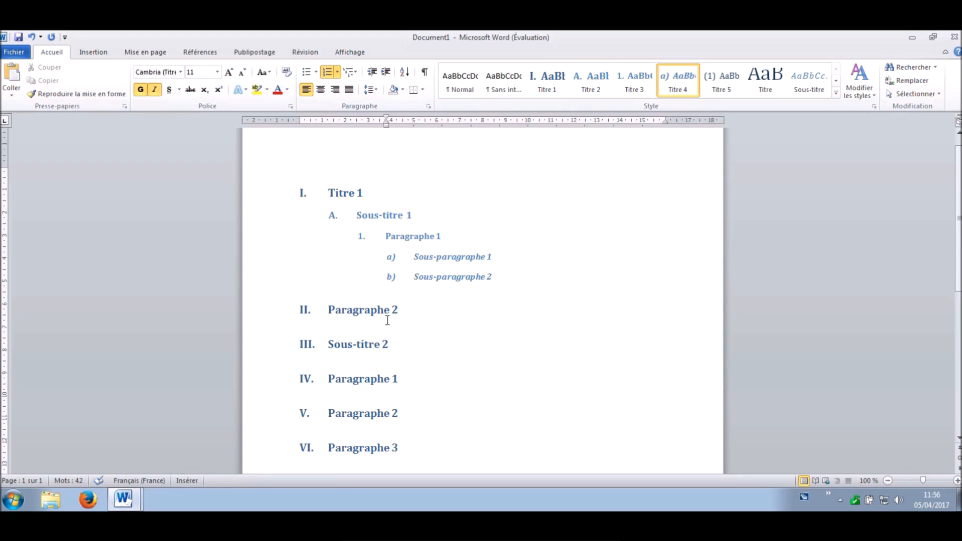
Select all remaining Paragraphe lines under Sous-titre 1, Sous-titre 2 and Titre 2 together and demote them to list level 3
{"action": "left_click", "coordinate": [329, 312]}
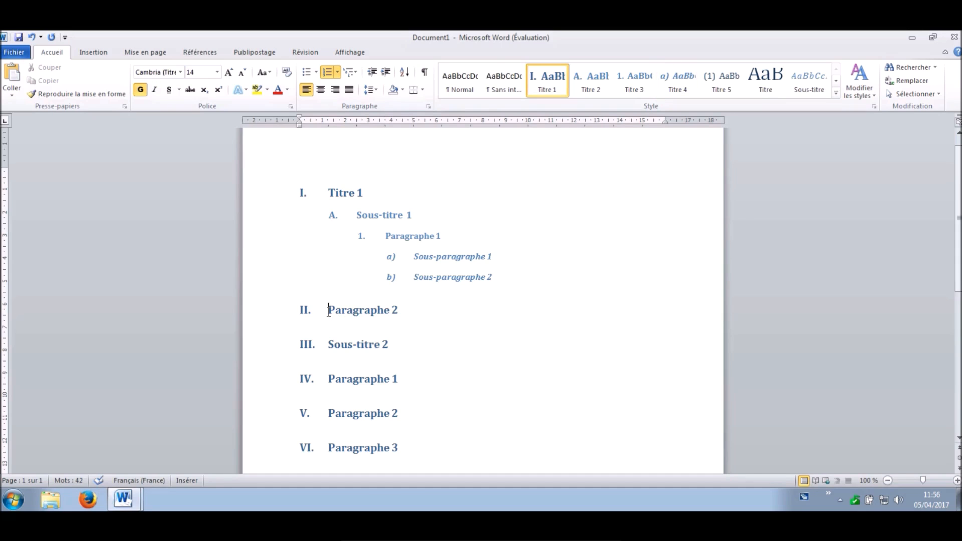
{"action": "left_click", "coordinate": [402, 311], "text": "shift"}
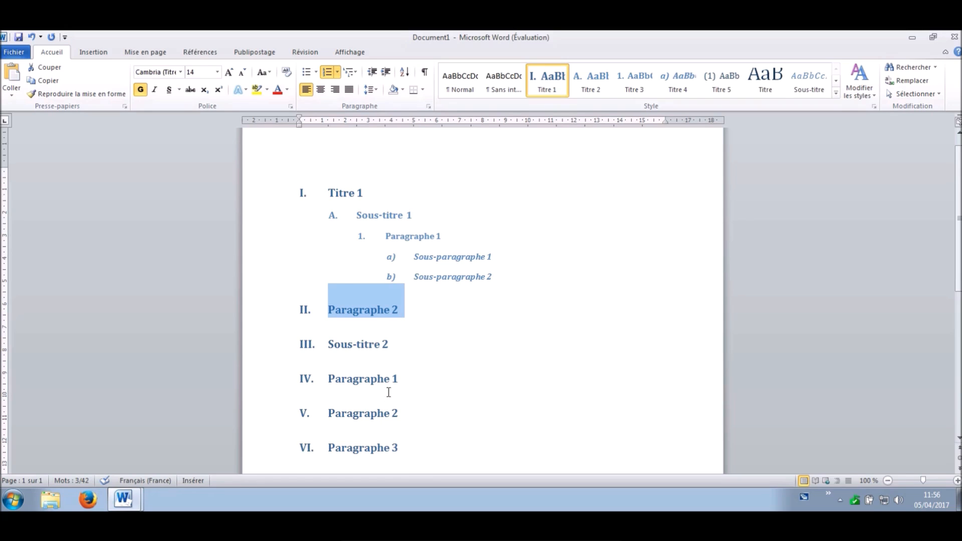
{"action": "left_click", "coordinate": [404, 379]}
{"action": "left_click_drag", "start_coordinate": [405, 380], "coordinate": [328, 379]}
{"action": "left_click_drag", "start_coordinate": [400, 414], "coordinate": [451, 432]}
{"action": "scroll", "coordinate": [456, 425], "scroll_direction": "down", "scroll_amount": 1}
{"action": "scroll", "coordinate": [456, 424], "scroll_direction": "down", "scroll_amount": 2}
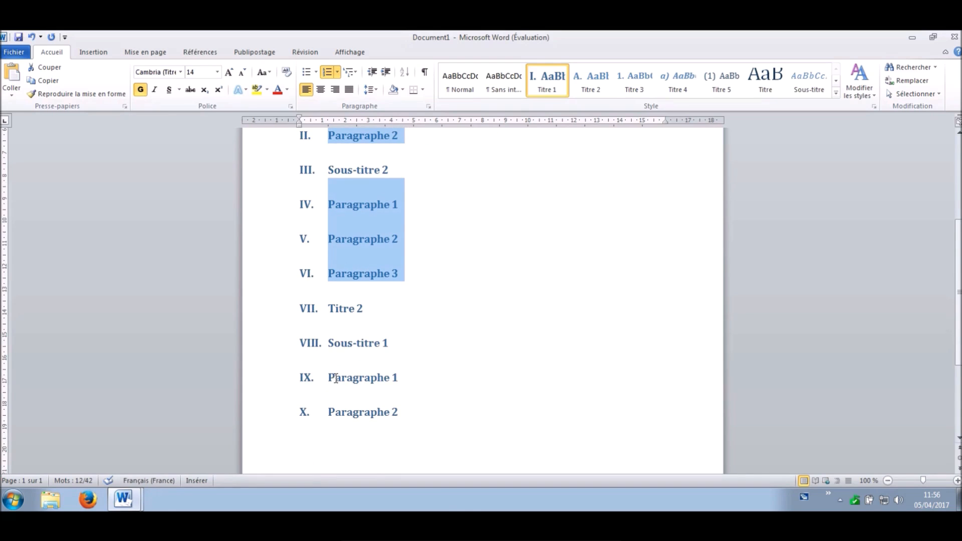
{"action": "left_click_drag", "start_coordinate": [328, 379], "coordinate": [396, 406]}
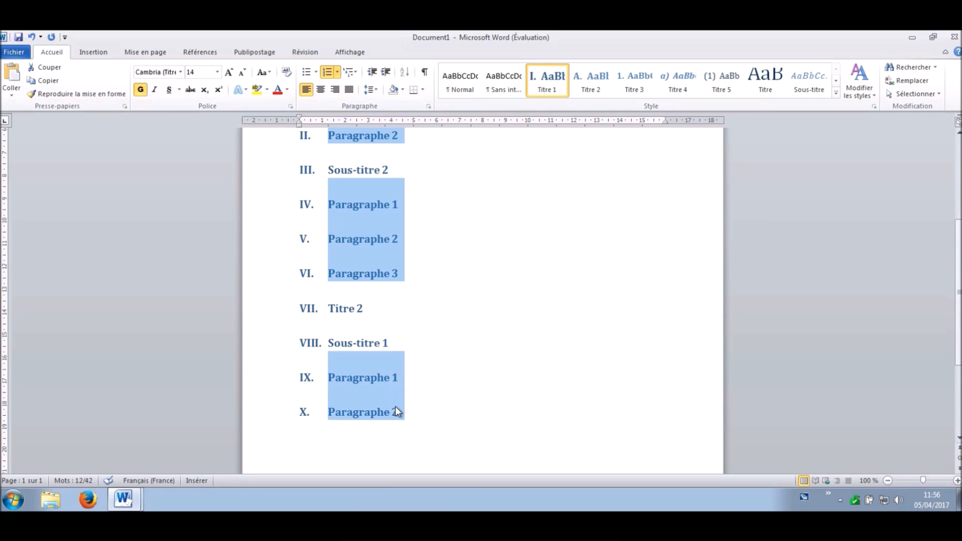
{"action": "scroll", "coordinate": [417, 408], "scroll_direction": "up", "scroll_amount": 2}
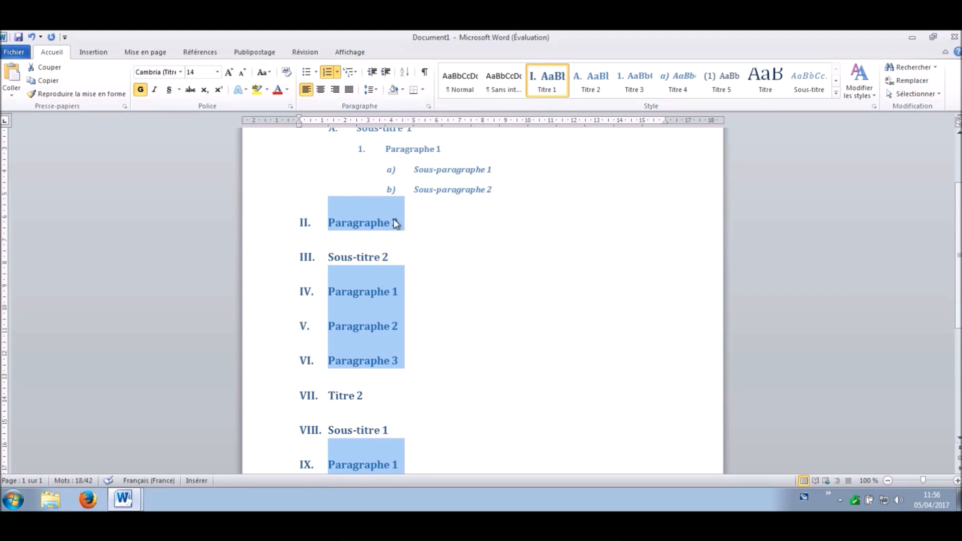
{"action": "scroll", "coordinate": [874, 425], "scroll_direction": "up", "scroll_amount": 2}
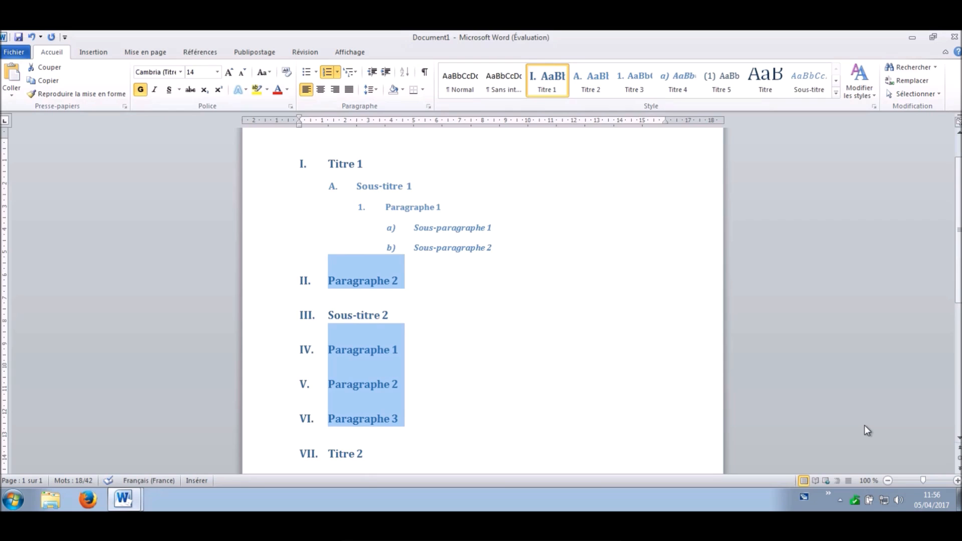
{"action": "key", "text": "Tab"}
{"action": "key", "text": "Tab"}
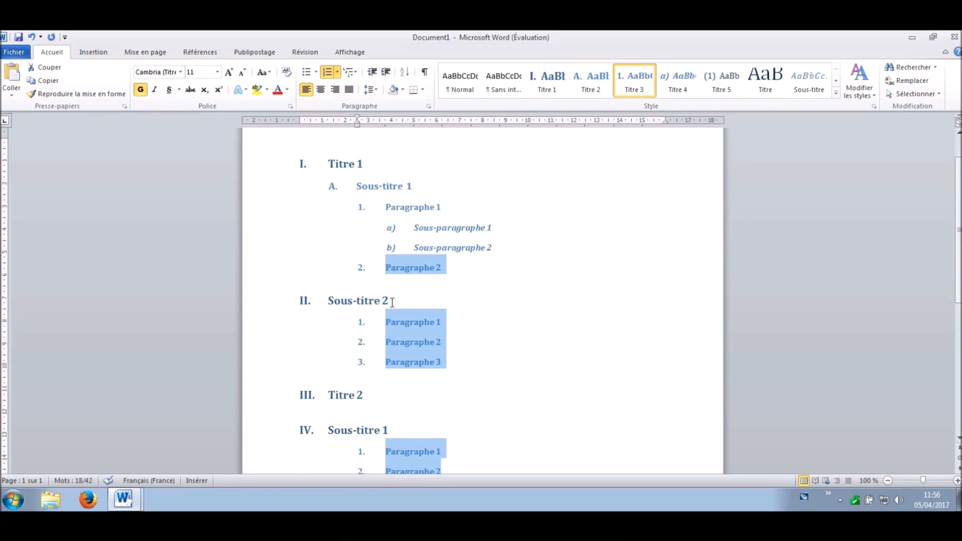
Demote Sous-titre 2 and the Sous-titre 1 under Titre 2 together to list level 2
{"action": "left_click_drag", "start_coordinate": [396, 300], "coordinate": [328, 302]}
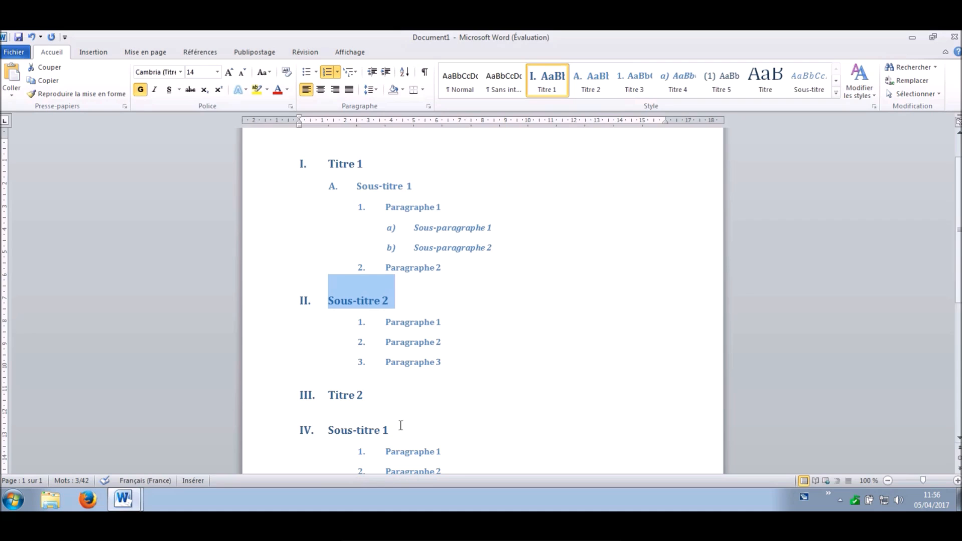
{"action": "left_click_drag", "start_coordinate": [395, 429], "coordinate": [339, 430]}
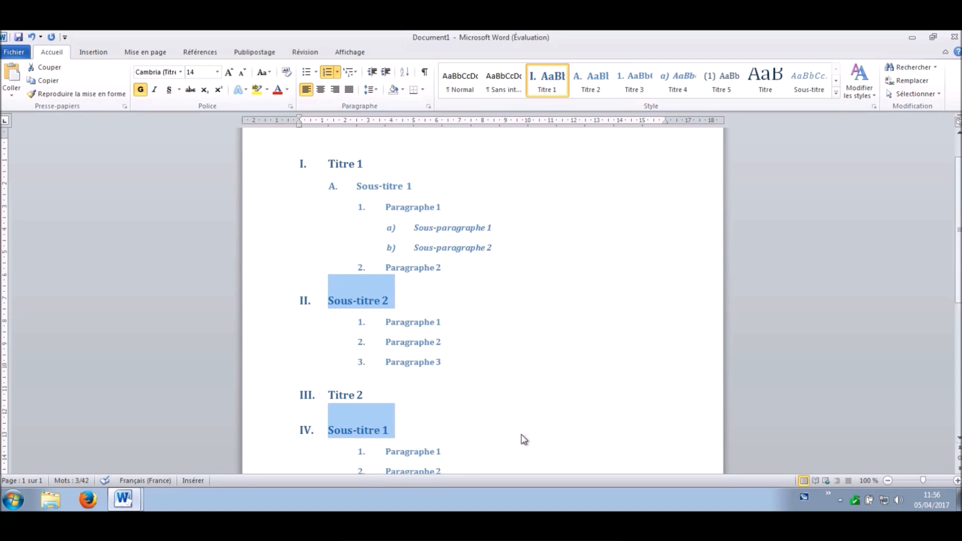
{"action": "scroll", "coordinate": [531, 430], "scroll_direction": "down", "scroll_amount": 2}
{"action": "scroll", "coordinate": [543, 426], "scroll_direction": "up", "scroll_amount": 1}
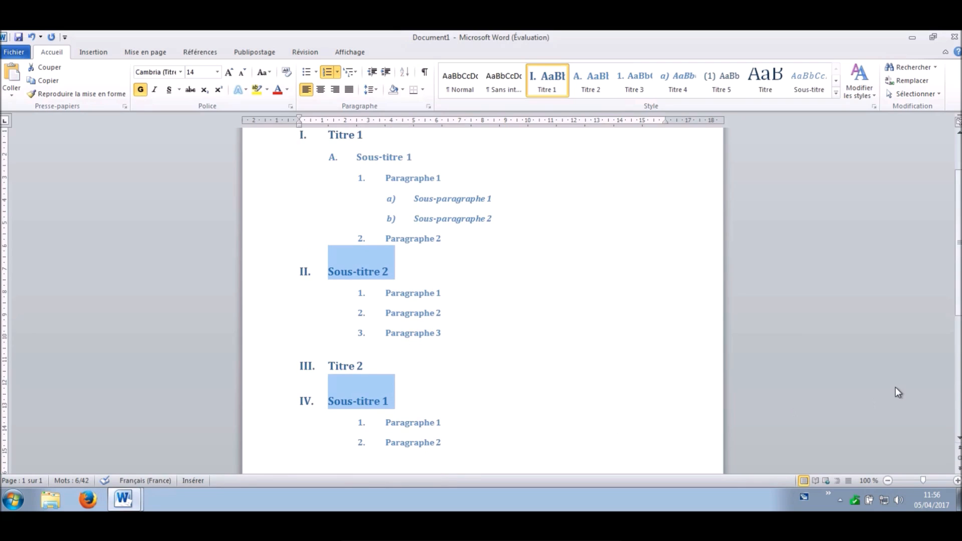
{"action": "key", "text": "ctrl+alt+2"}
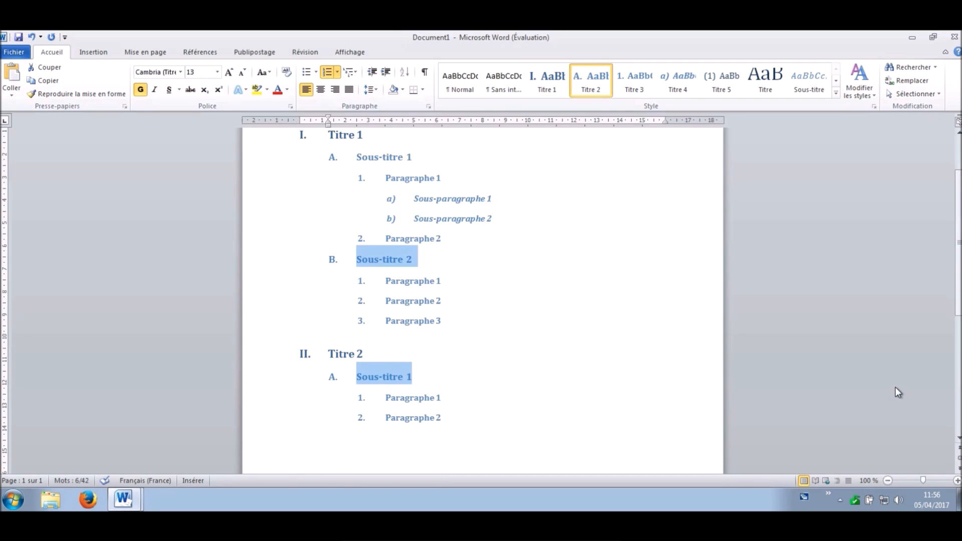
{"action": "left_click", "coordinate": [565, 303]}
{"action": "scroll", "coordinate": [565, 304], "scroll_direction": "up", "scroll_amount": 2}
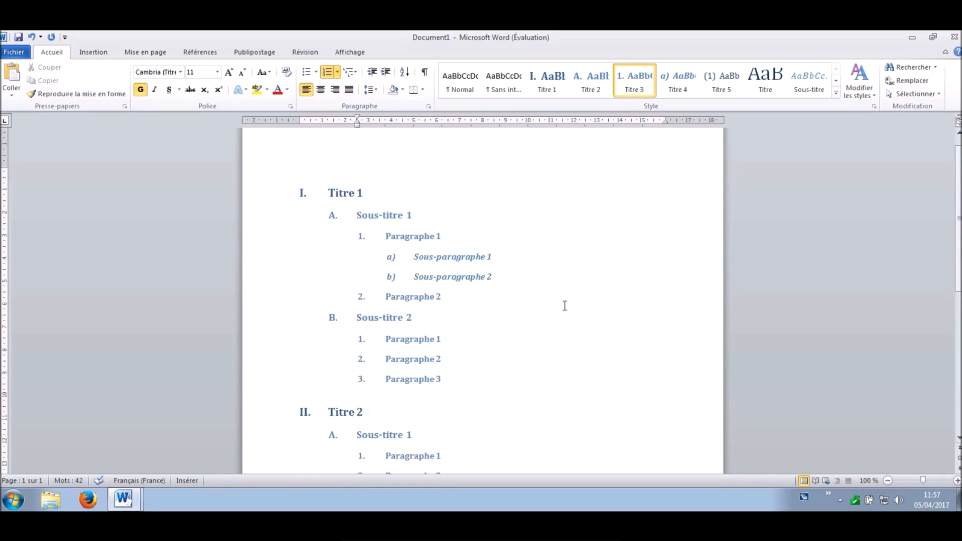
{"action": "scroll", "coordinate": [564, 305], "scroll_direction": "down", "scroll_amount": 1}
{"action": "scroll", "coordinate": [565, 306], "scroll_direction": "down", "scroll_amount": 2}
{"action": "scroll", "coordinate": [565, 306], "scroll_direction": "up", "scroll_amount": 2}
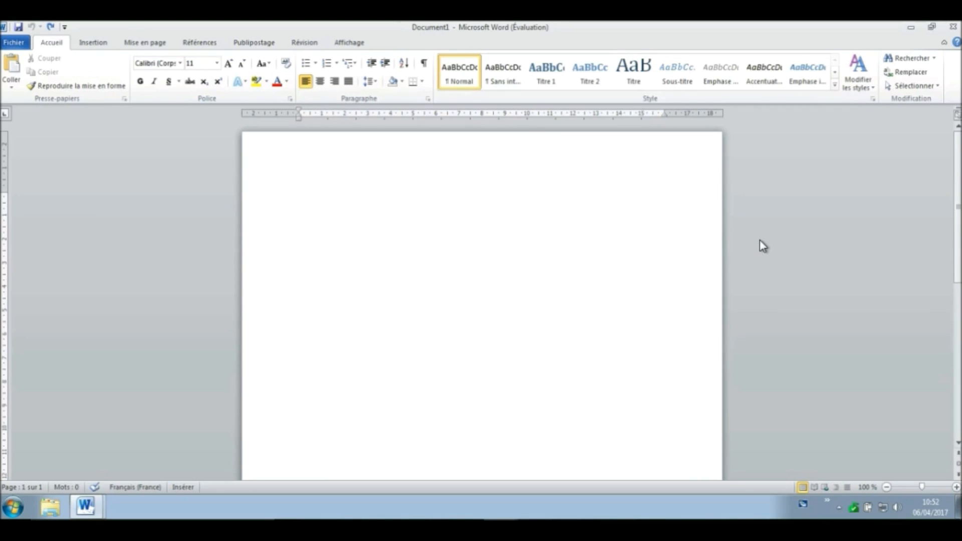
Enter "Titre1" in the blank document and apply the multilevel list format "I. Titre 1, A. Titre 2, 1. Titre 3" to it
{"action": "type", "text": "Titre1"}
{"action": "left_click", "coordinate": [354, 64]}
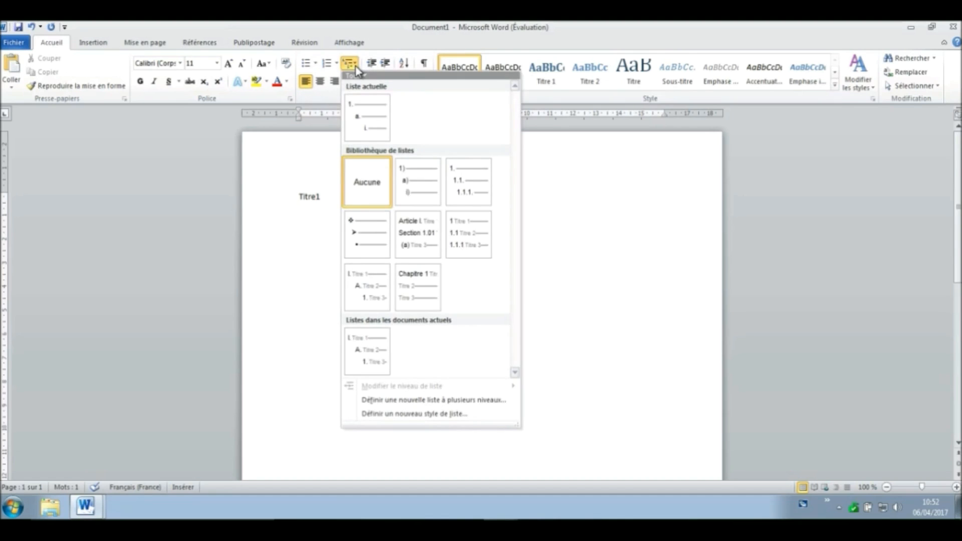
{"action": "left_click", "coordinate": [372, 289]}
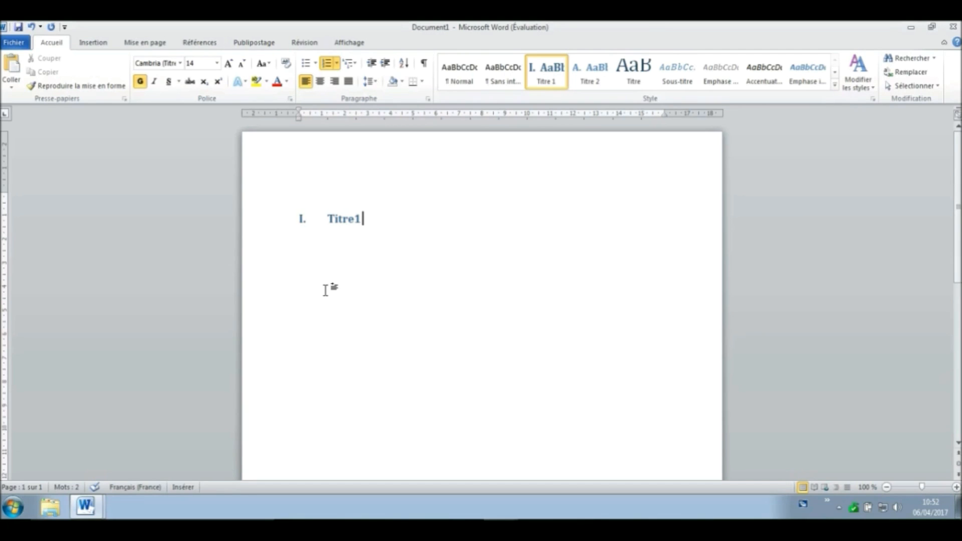
Add a "Sous-titre 1" line below Titre1 and apply the current multilevel list format "I. Titre 1, A. Titre 2, 1. Titre 3" to it
{"action": "key", "text": "Return"}
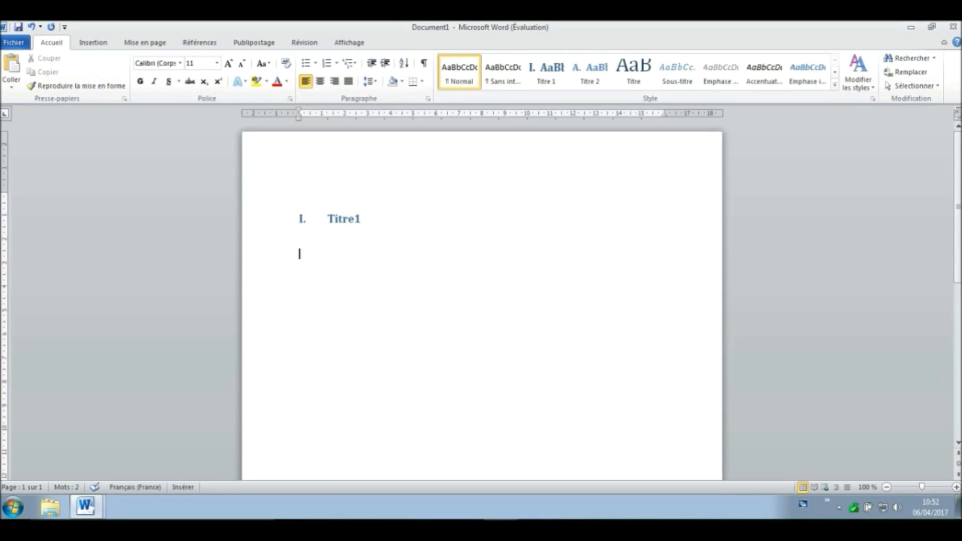
{"action": "type", "text": "Sous-titre 1"}
{"action": "left_click", "coordinate": [352, 62]}
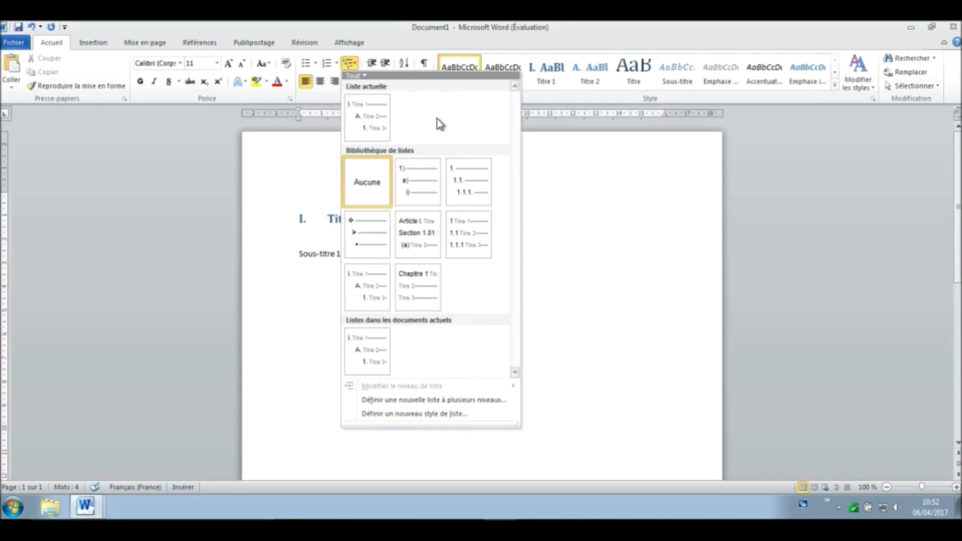
{"action": "mouse_move", "coordinate": [369, 120]}
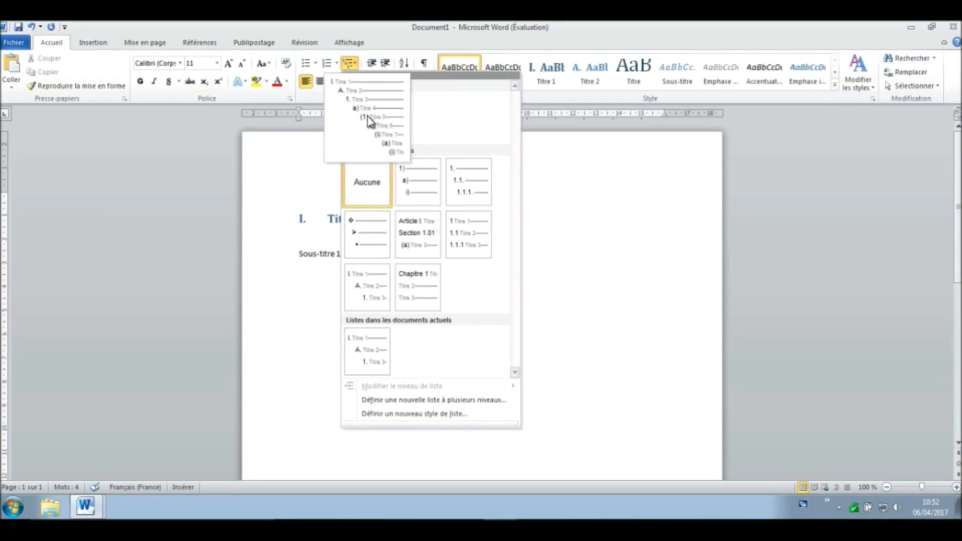
{"action": "left_click", "coordinate": [369, 121]}
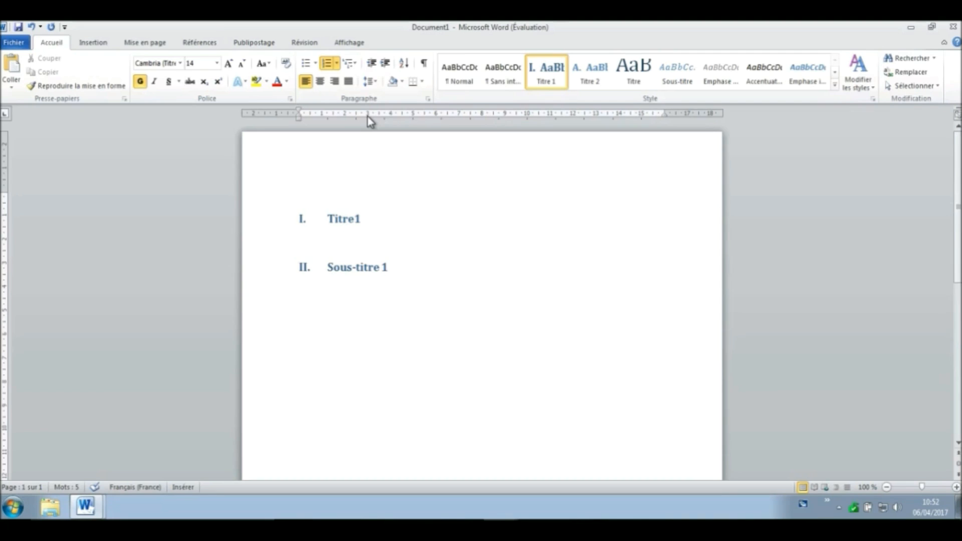
Demote the Sous-titre 1 line to list level 2, numbered A. under Titre1
{"action": "key", "text": "shift+Left"}
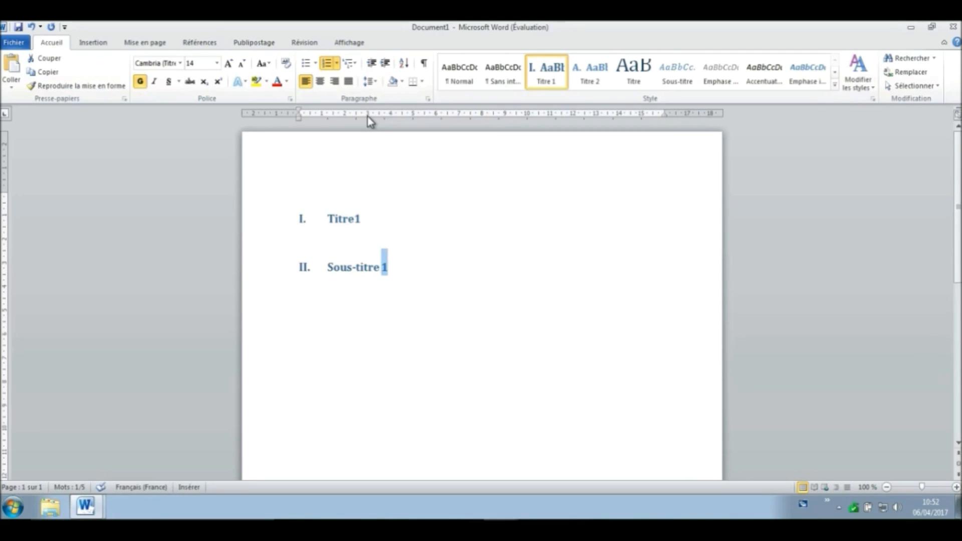
{"action": "key", "text": "Left"}
{"action": "key", "text": "ctrl+Left"}
{"action": "key", "text": "ctrl+Left"}
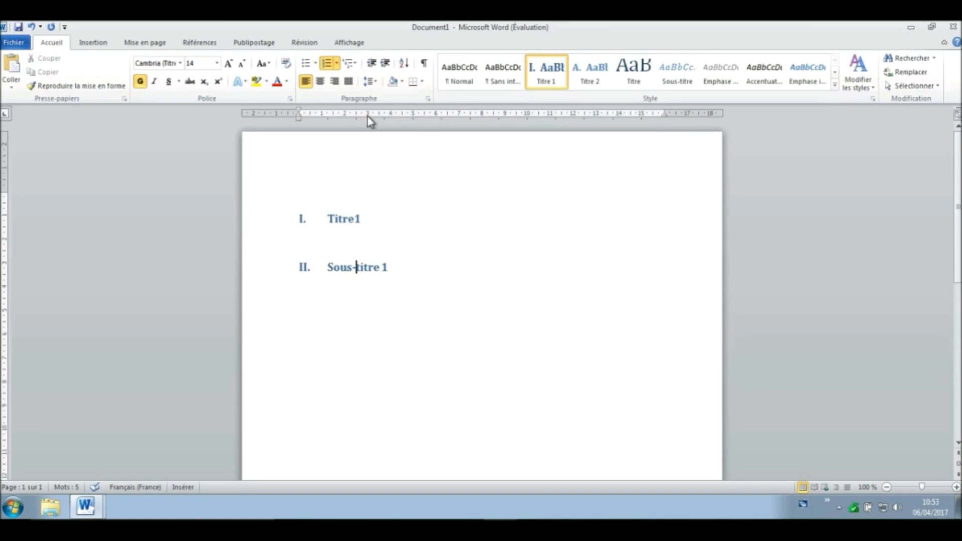
{"action": "key", "text": "ctrl+Left"}
{"action": "key", "text": "Tab"}
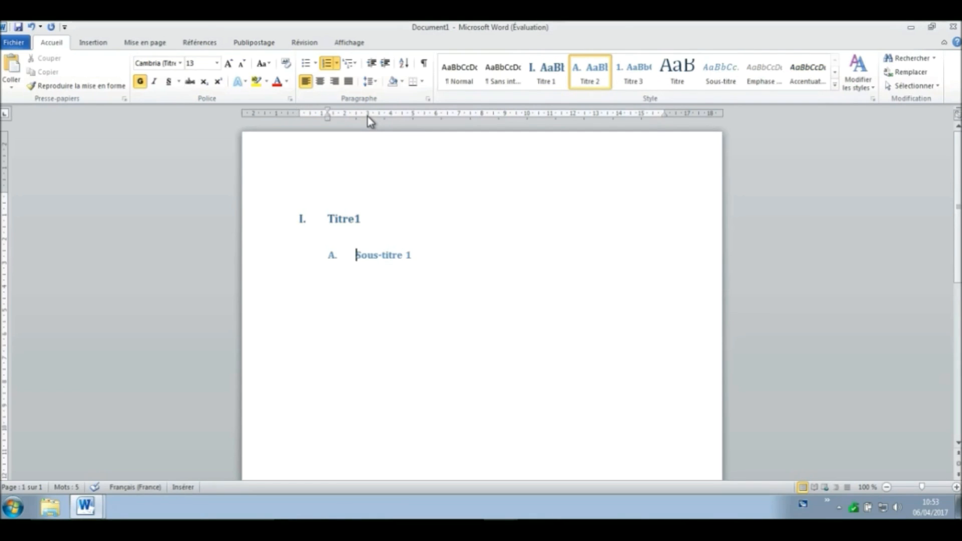
Add a "Paragraphe 1" line below Sous-titre 1 and apply the current multilevel list format to it
{"action": "key", "text": "End"}
{"action": "key", "text": "Return"}
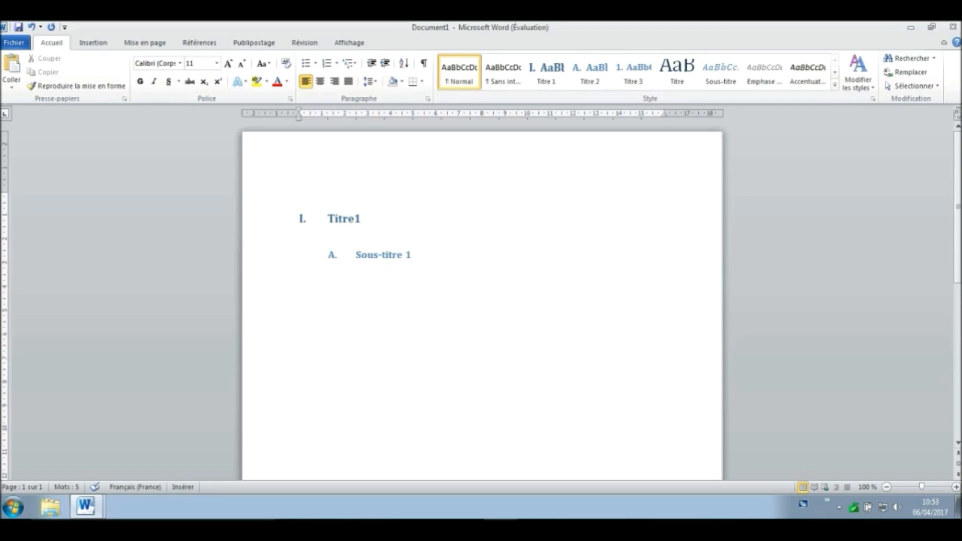
{"action": "key", "text": "Return"}
{"action": "type", "text": "Paragraphe 1"}
{"action": "left_click", "coordinate": [354, 62]}
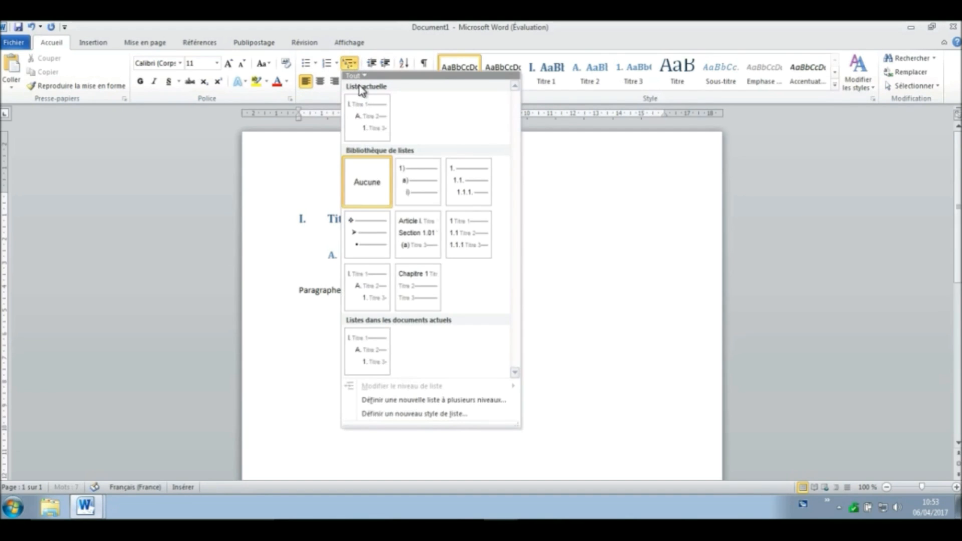
{"action": "left_click", "coordinate": [365, 122]}
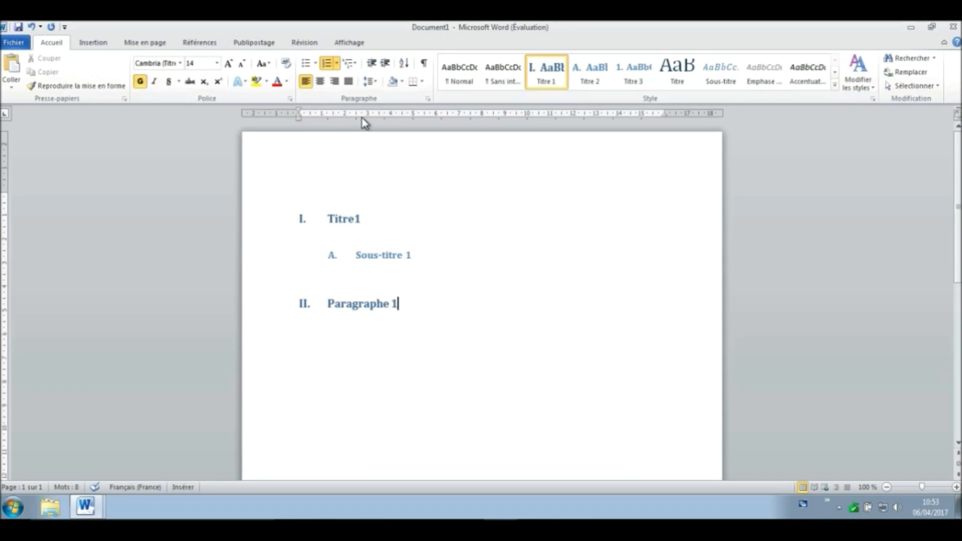
Demote the Paragraphe 1 line by two levels to list level 3 under Sous-titre 1
{"action": "key", "text": "Home"}
{"action": "key", "text": "Tab"}
{"action": "key", "text": "Tab"}
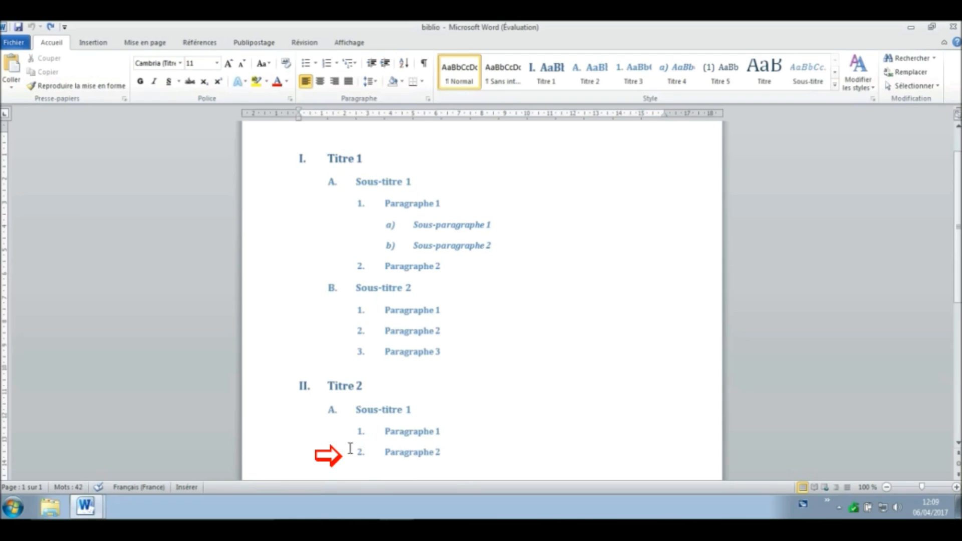
In the biblio document, demote Paragraphe 2 under Titre 2's Sous-titre 1 to list level 4
{"action": "left_click", "coordinate": [383, 454]}
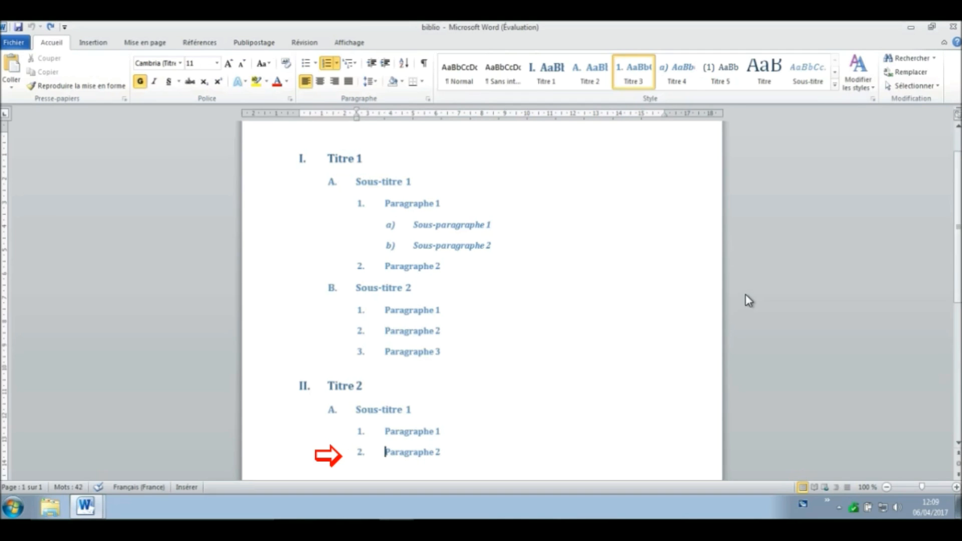
{"action": "key", "text": "Tab"}
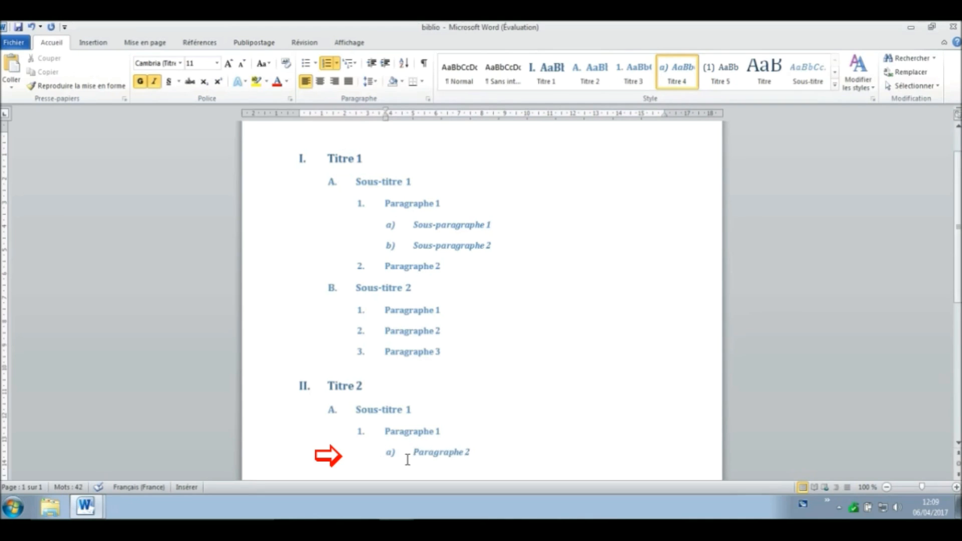
Try removing the number from Paragraphe 2 under Sous-titre 2 and indenting the line, and undo both changes
{"action": "left_click", "coordinate": [383, 330]}
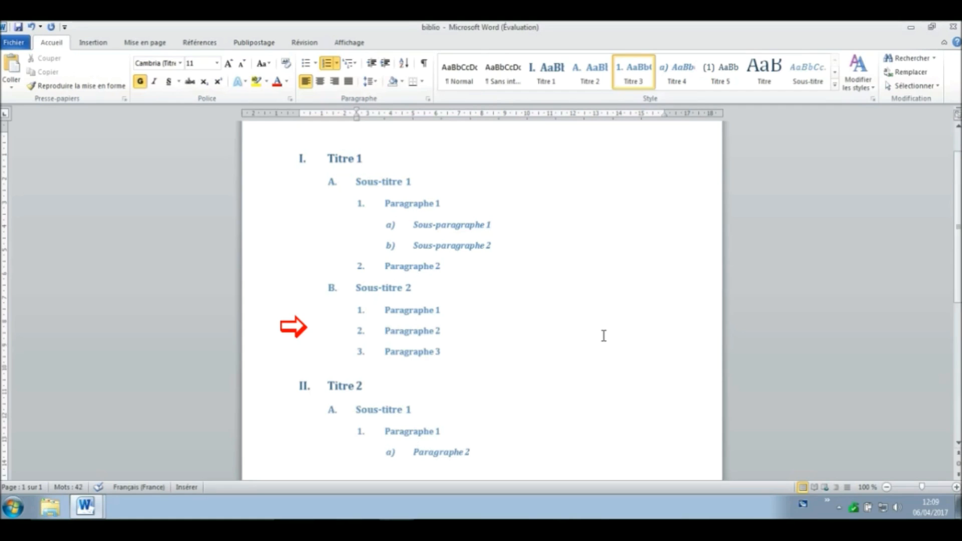
{"action": "key", "text": "BackSpace"}
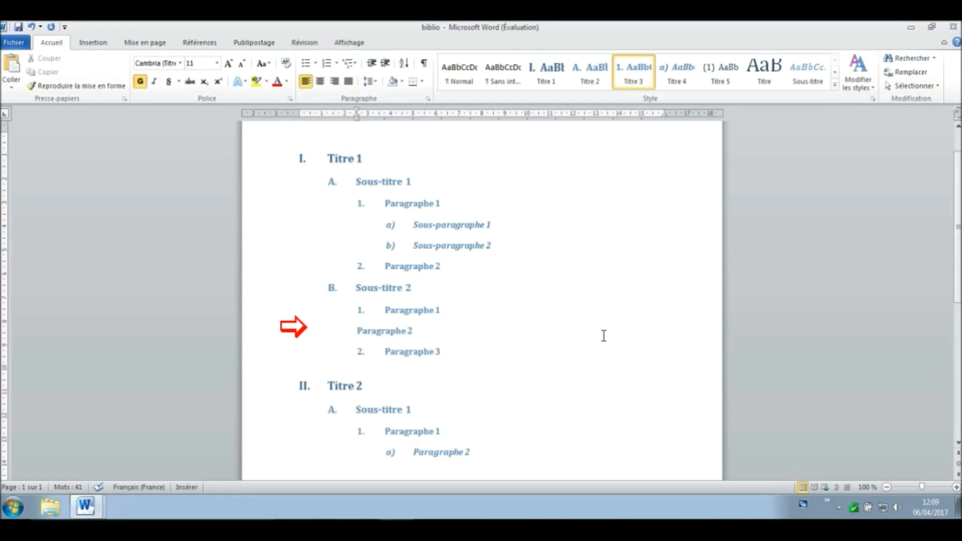
{"action": "key", "text": "Tab"}
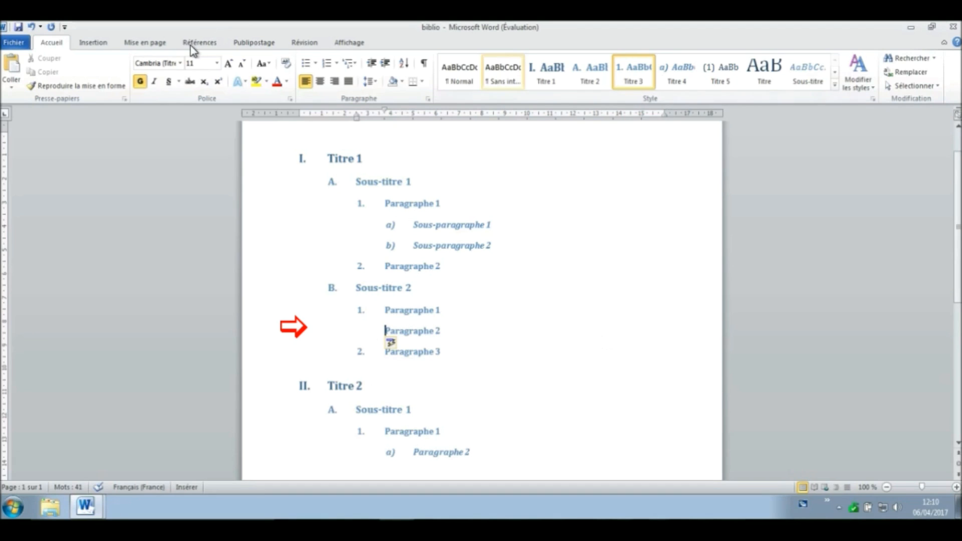
{"action": "left_click", "coordinate": [34, 29]}
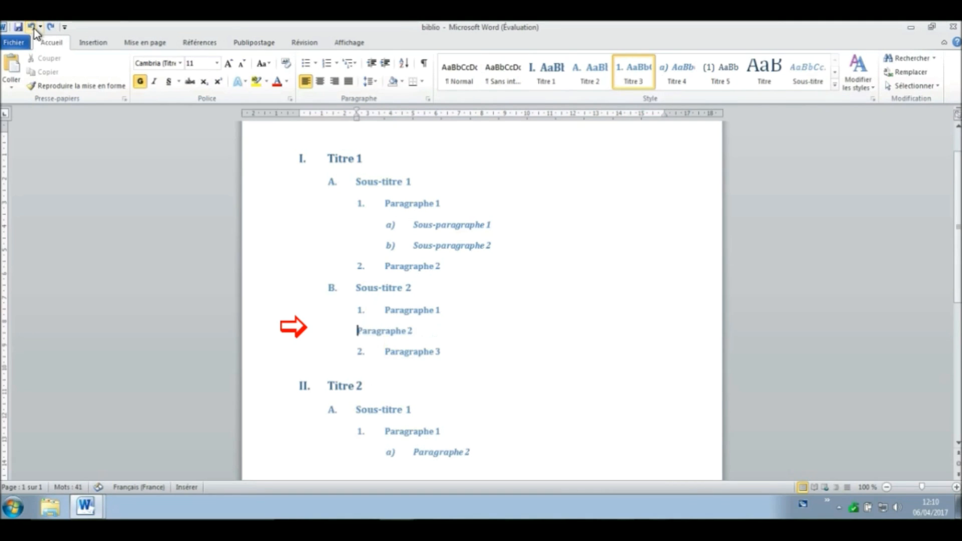
{"action": "left_click", "coordinate": [34, 29]}
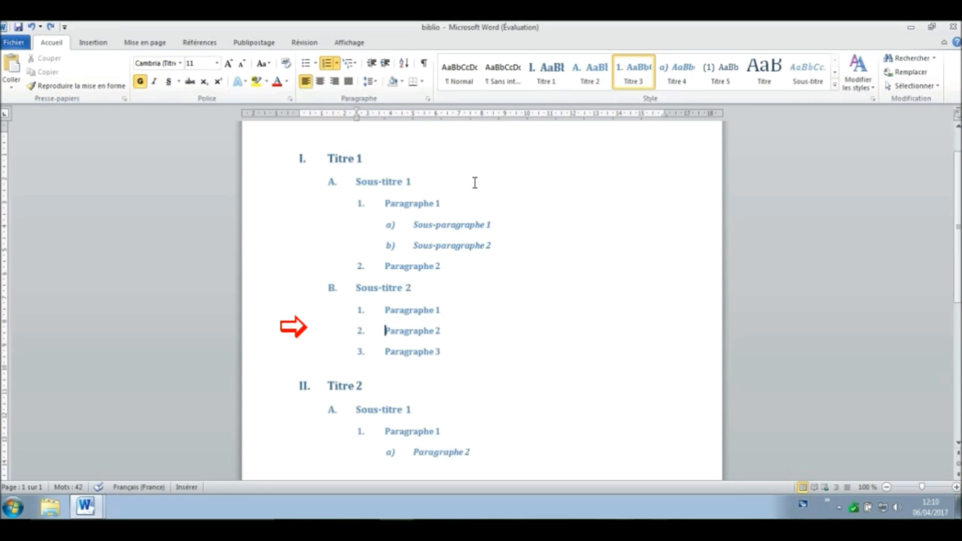
Change the list level of Paragraphe 2 under Sous-titre 2 to level 2, "A. Titre 2"
{"action": "left_click", "coordinate": [356, 67]}
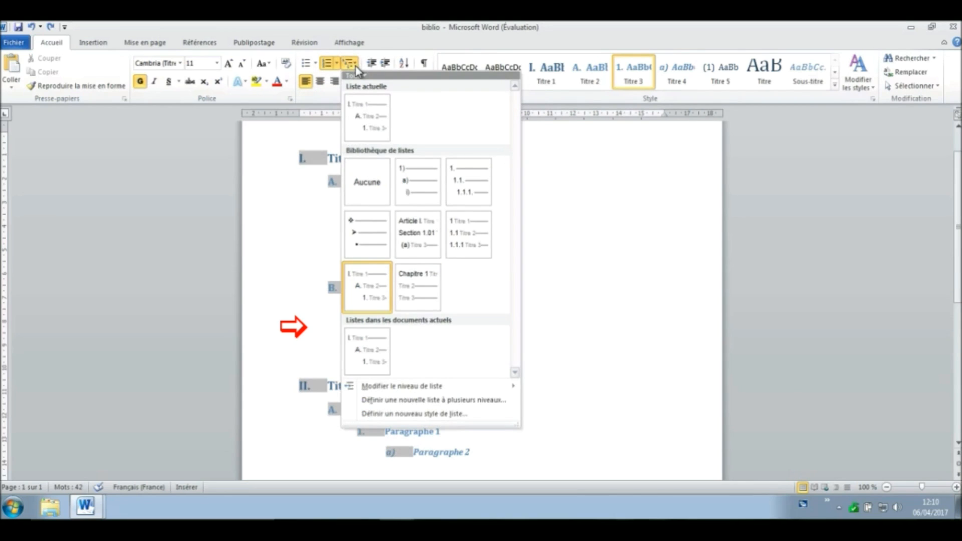
{"action": "mouse_move", "coordinate": [418, 389]}
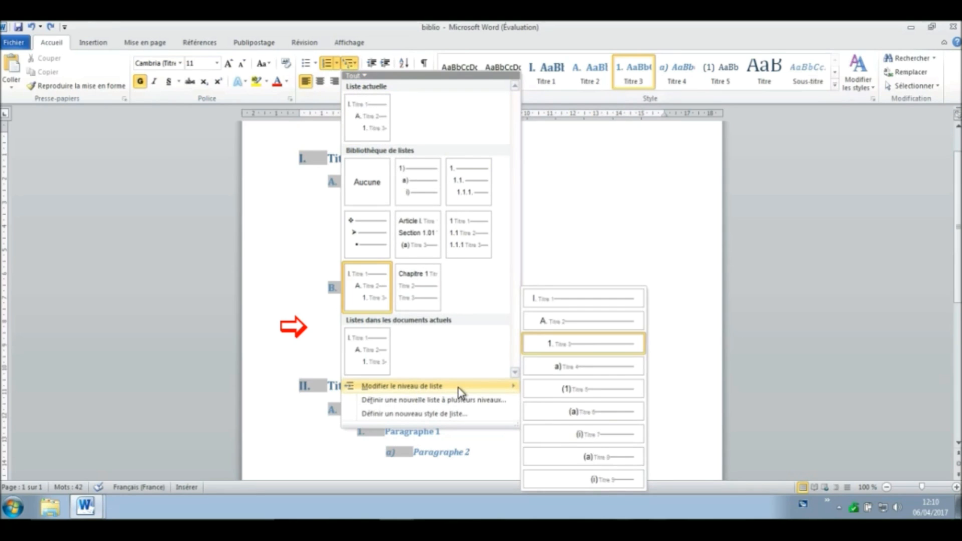
{"action": "left_click", "coordinate": [553, 325]}
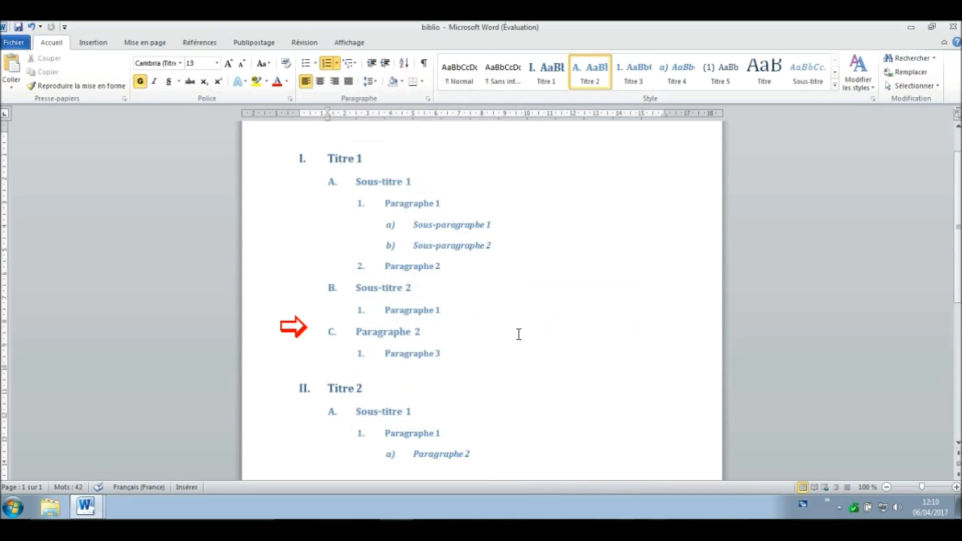
Select the whole biblio document and apply the multilevel list format "1., 1.1., 1.1.1." to it
{"action": "left_click", "coordinate": [347, 325]}
{"action": "key", "text": "ctrl+a"}
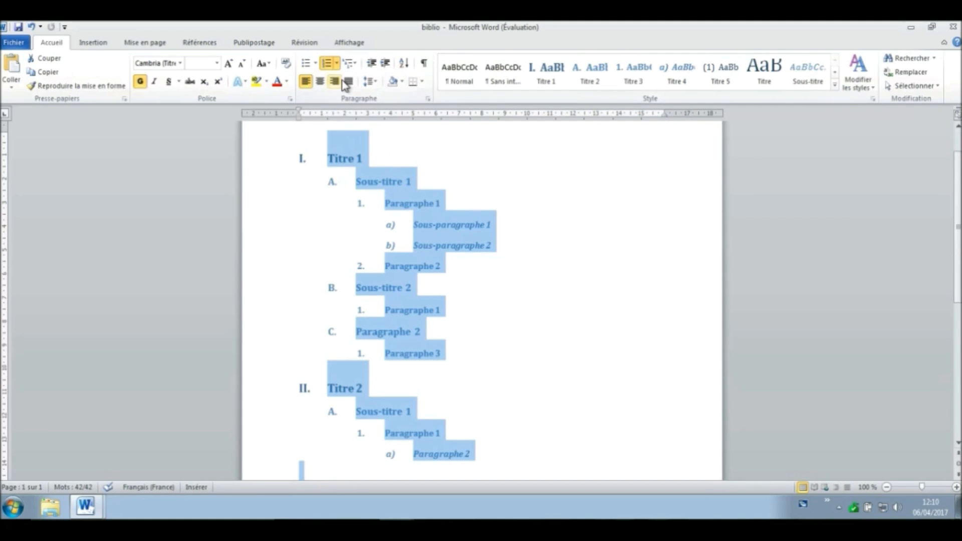
{"action": "left_click", "coordinate": [356, 66]}
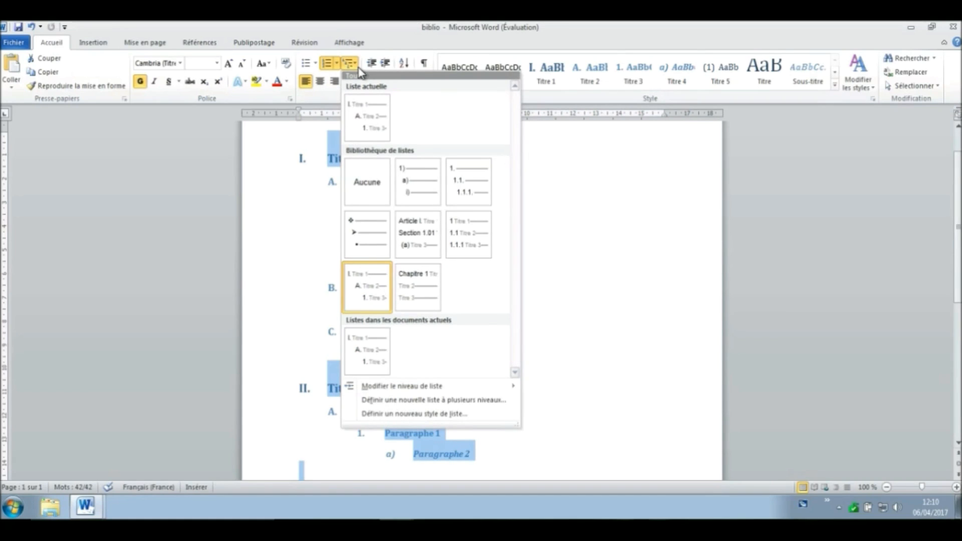
{"action": "mouse_move", "coordinate": [412, 193]}
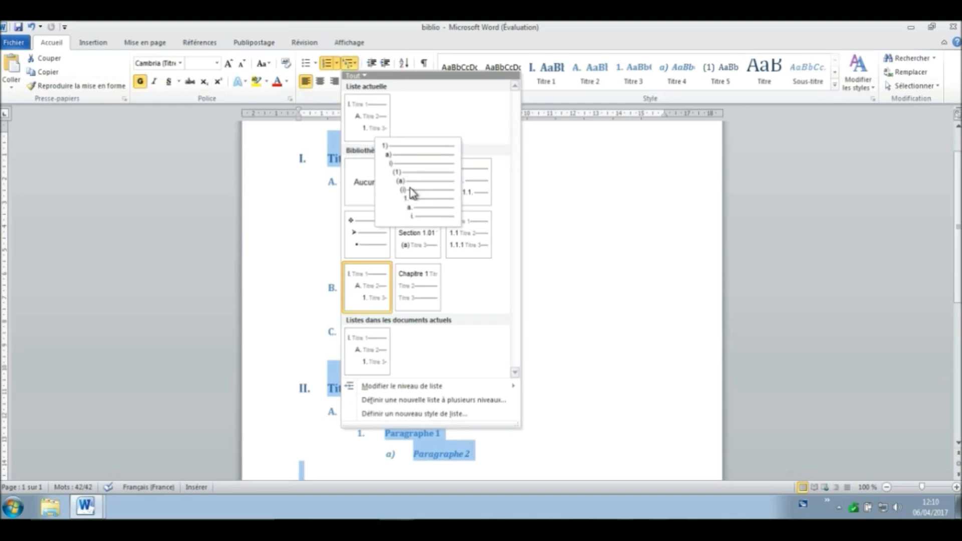
{"action": "mouse_move", "coordinate": [470, 200]}
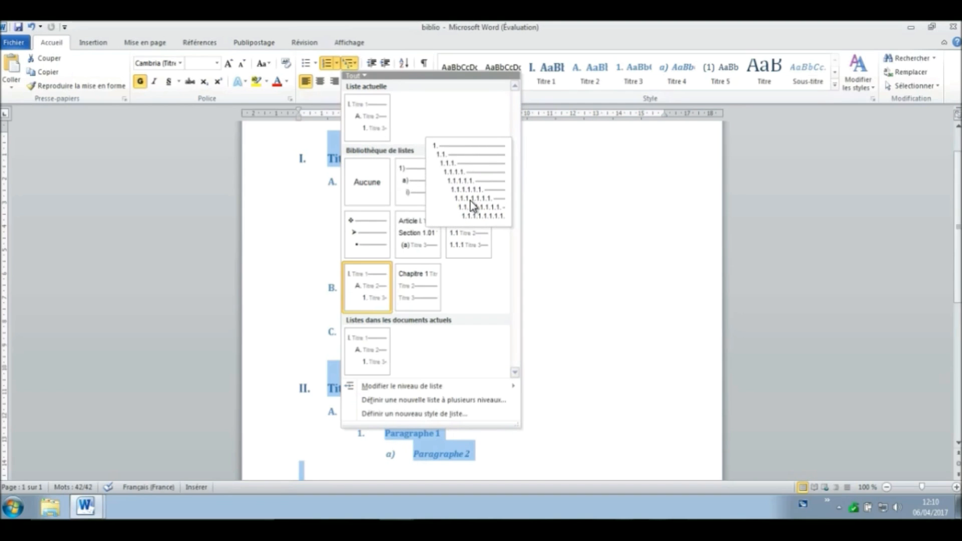
{"action": "left_click", "coordinate": [470, 201]}
{"action": "left_click", "coordinate": [531, 303]}
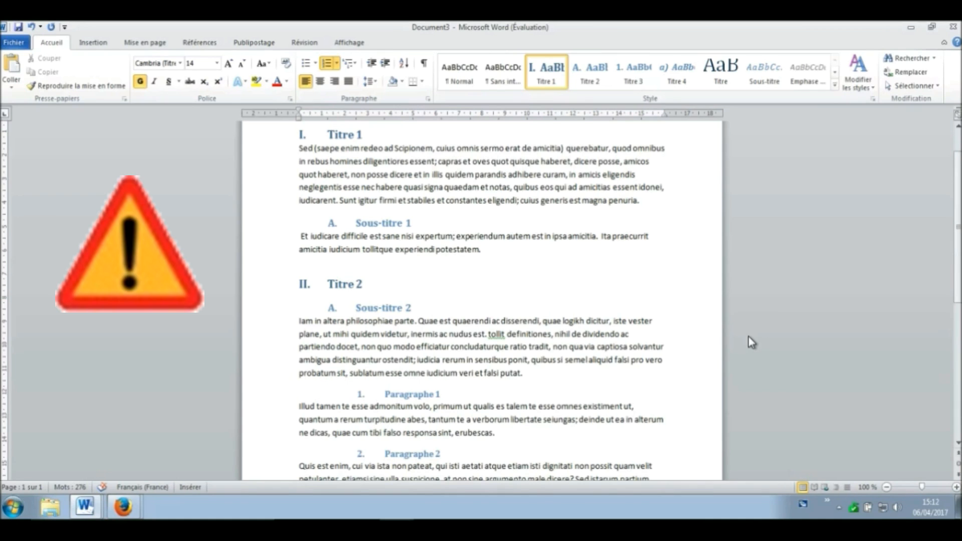
Select all of Document3, headings and body text included, and apply the multilevel list format "1., 1.1., 1.1.1." to it
{"action": "key", "text": "ctrl+a"}
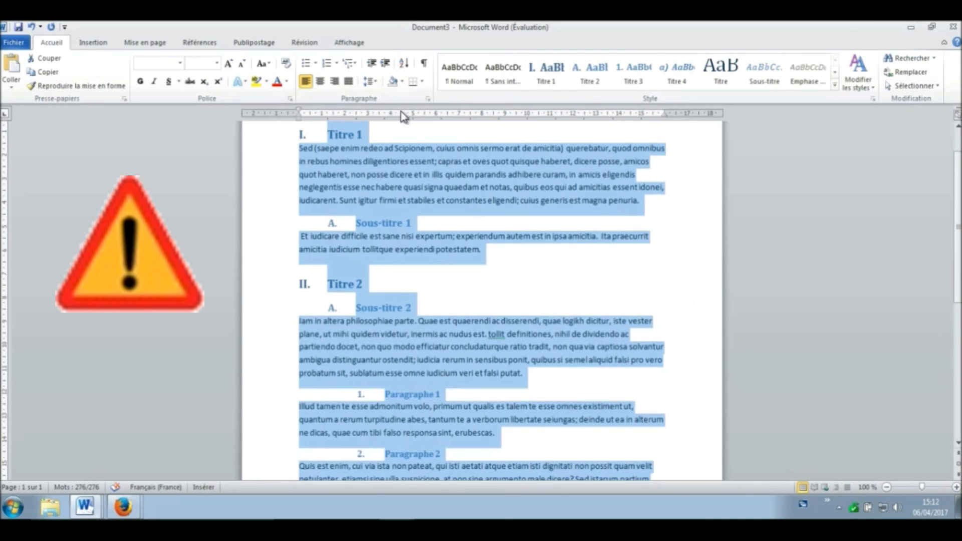
{"action": "left_click", "coordinate": [354, 64]}
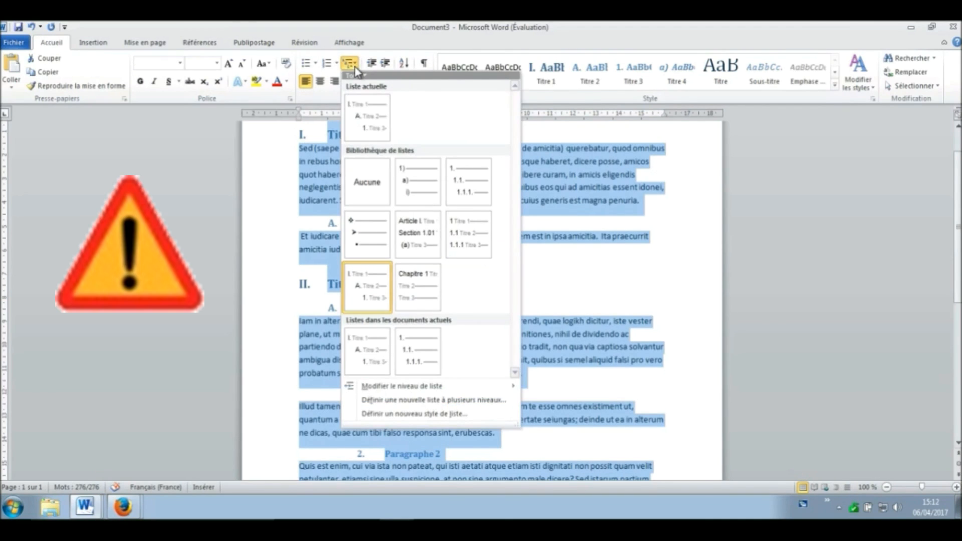
{"action": "left_click", "coordinate": [466, 186]}
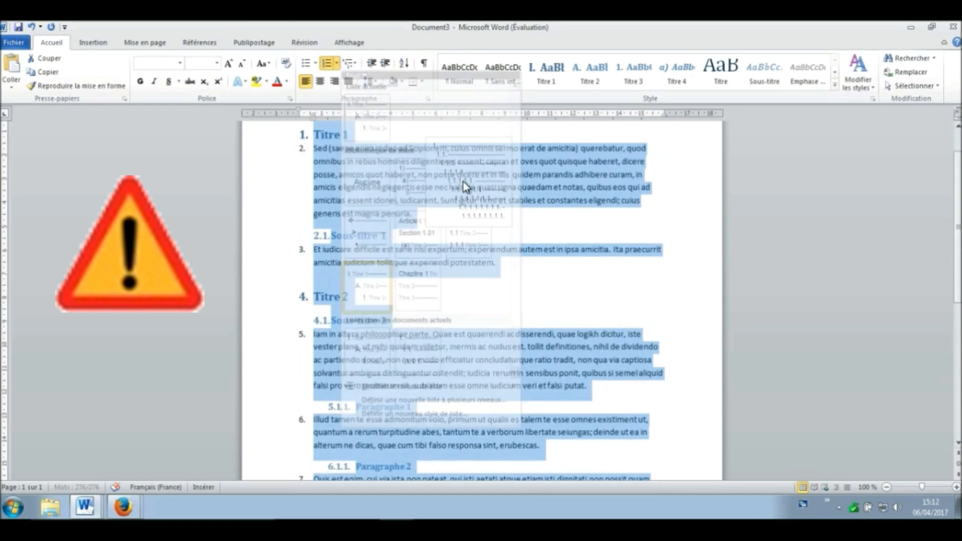
{"action": "left_click", "coordinate": [308, 143]}
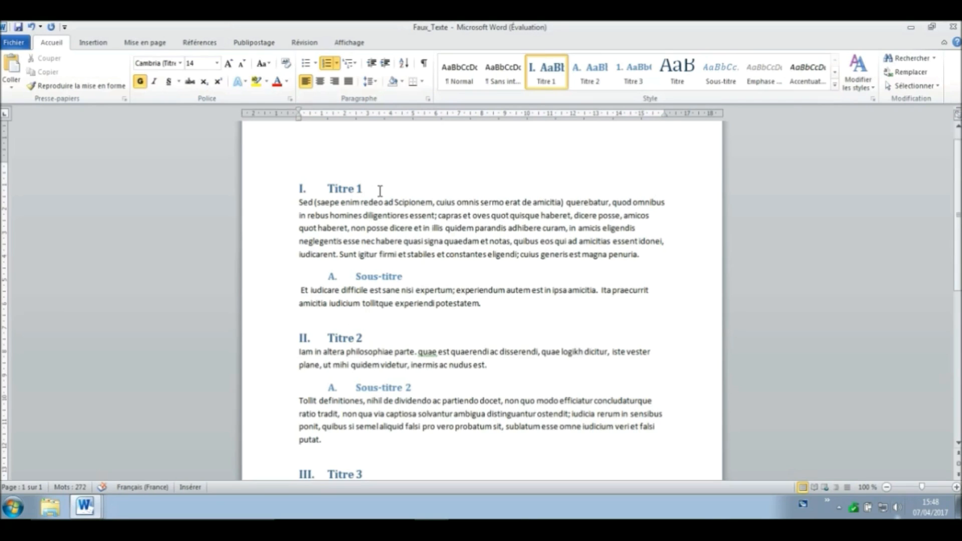
{"action": "left_click", "coordinate": [350, 63]}
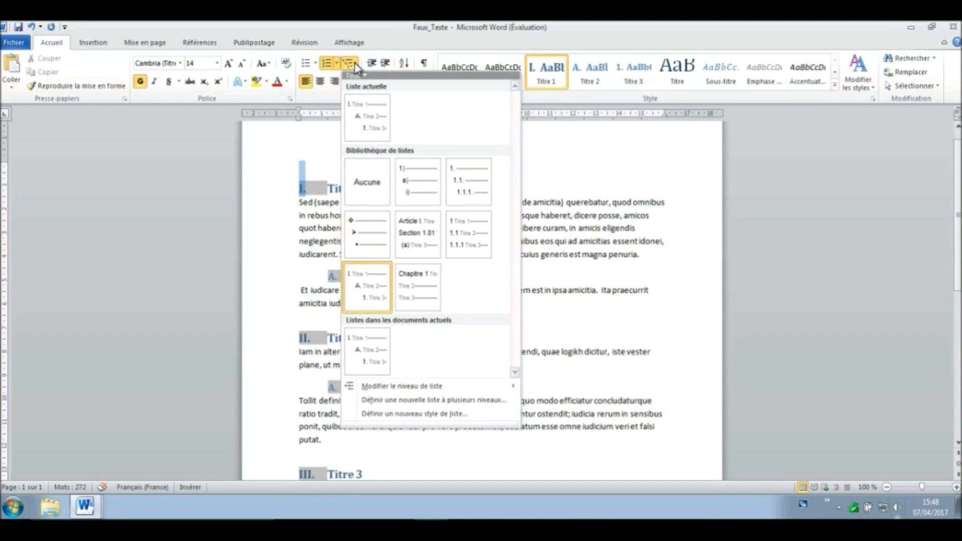
{"action": "left_click", "coordinate": [354, 65]}
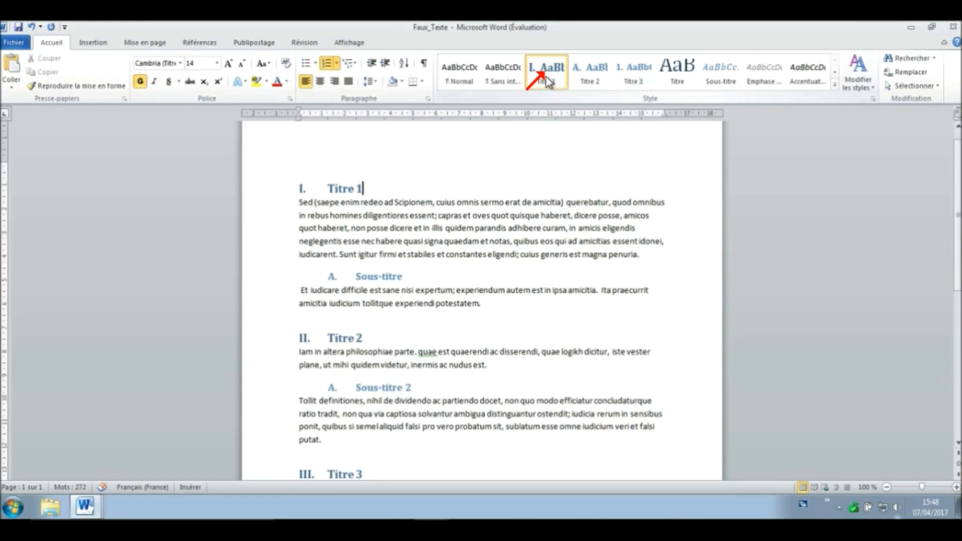
{"action": "left_click", "coordinate": [404, 277]}
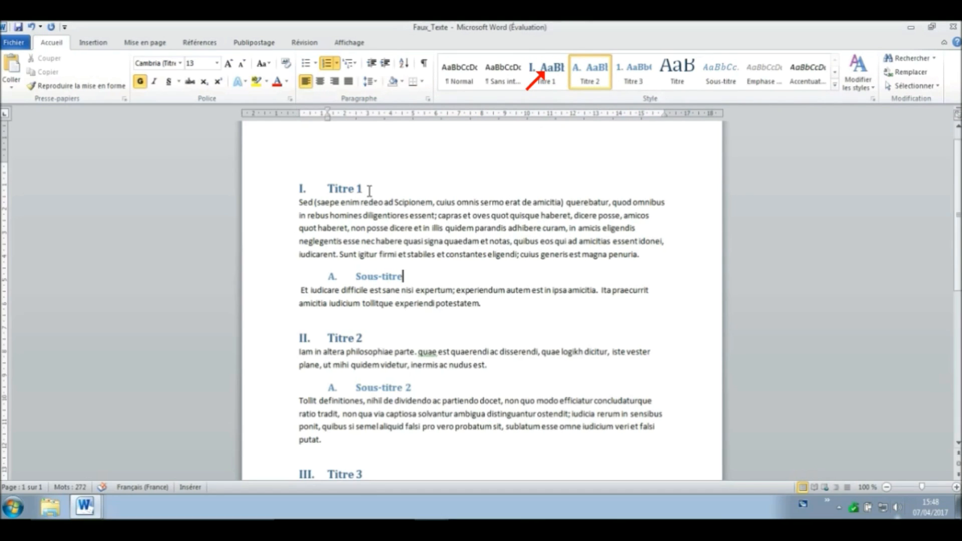
Modify the Titre 1 style to use the standard red font colour and a font size of 16
{"action": "right_click", "coordinate": [550, 77]}
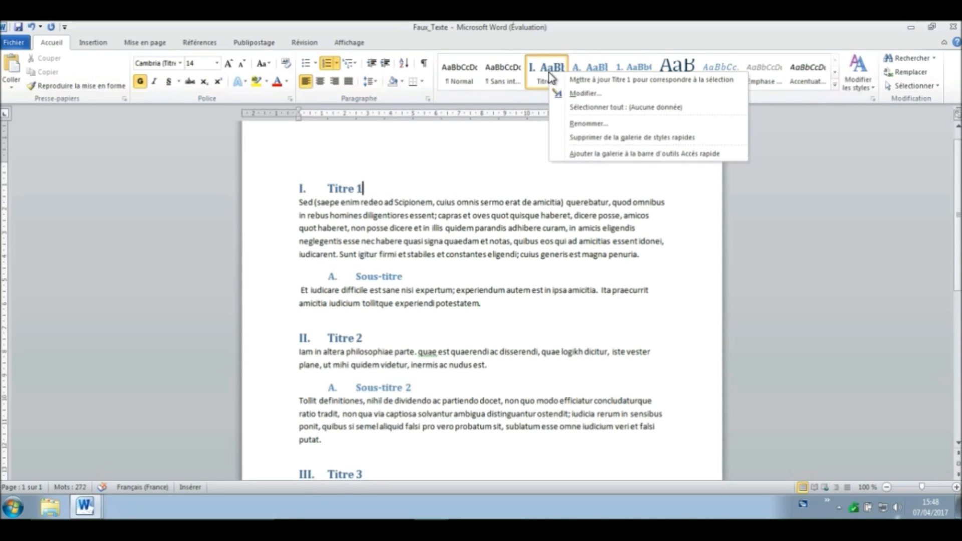
{"action": "left_click", "coordinate": [571, 94]}
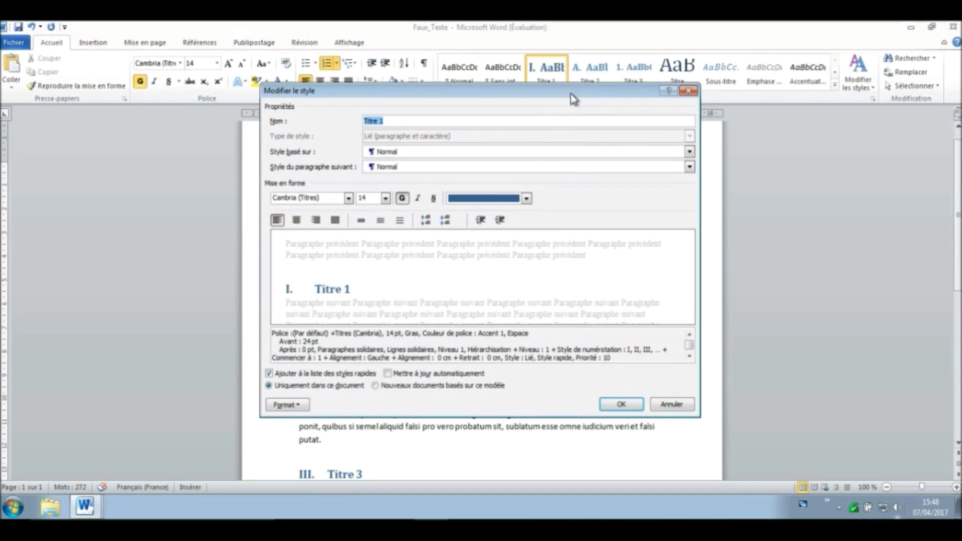
{"action": "left_click_drag", "start_coordinate": [524, 93], "coordinate": [743, 125]}
{"action": "left_click", "coordinate": [742, 228]}
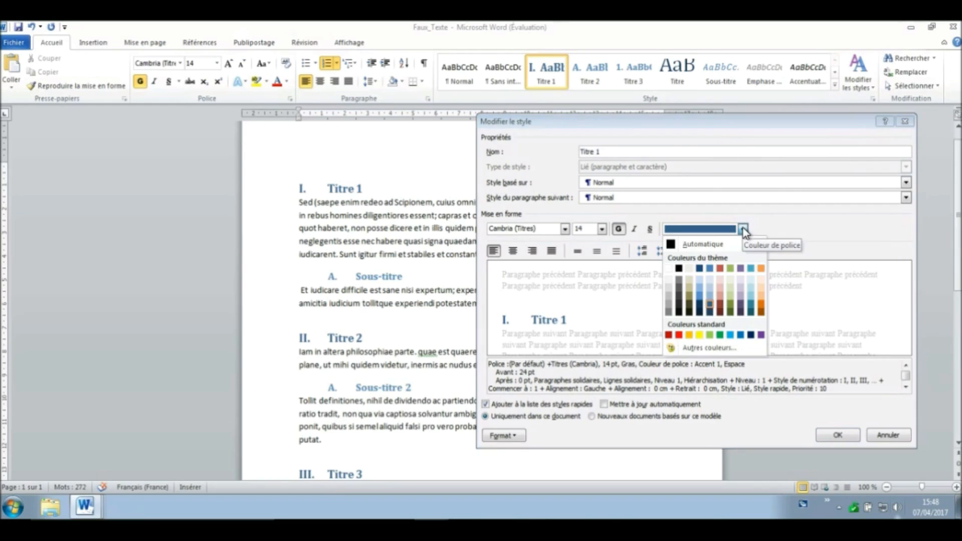
{"action": "left_click", "coordinate": [679, 335]}
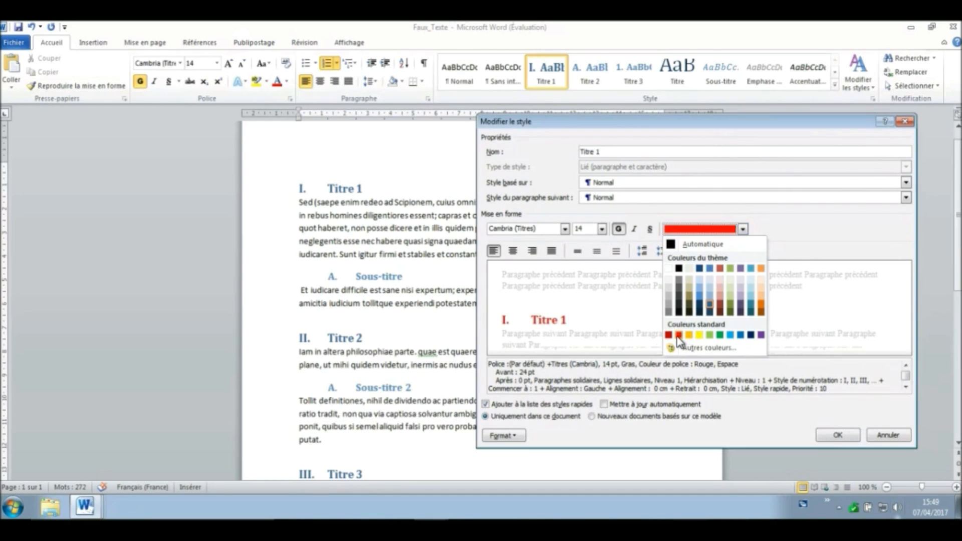
{"action": "left_click", "coordinate": [602, 230]}
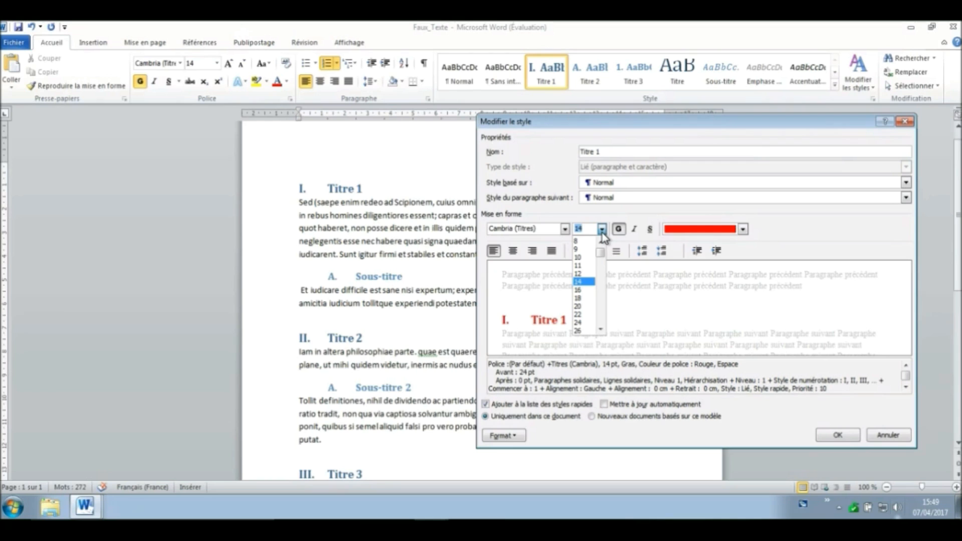
{"action": "left_click", "coordinate": [585, 290]}
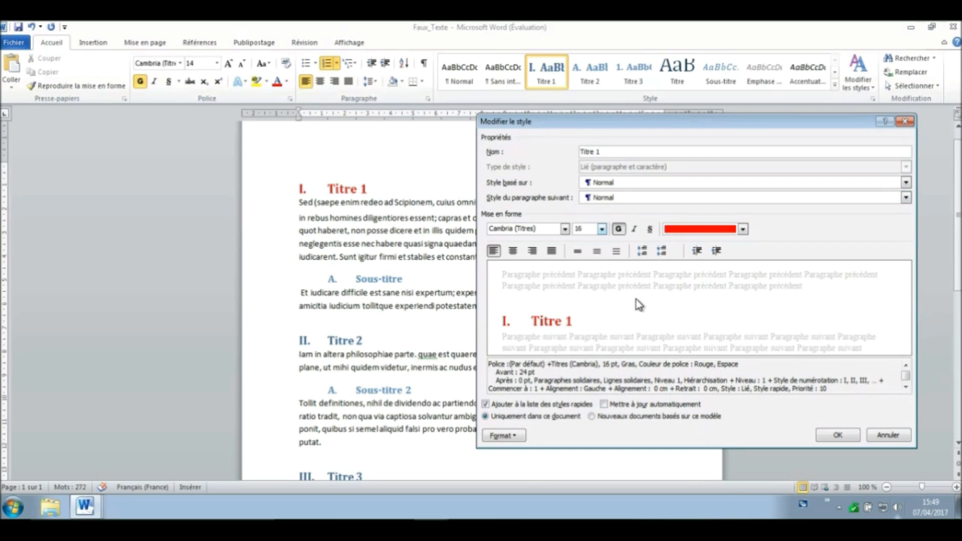
{"action": "left_click", "coordinate": [839, 436]}
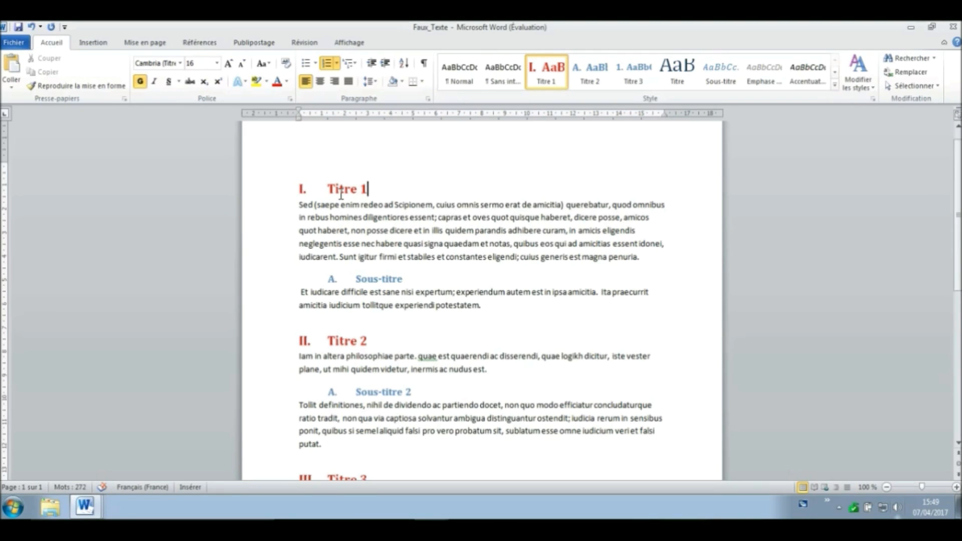
Modify the Titre 2 style used by the Sous-titre headings to the Automatique font colour and size 14
{"action": "left_click", "coordinate": [407, 282]}
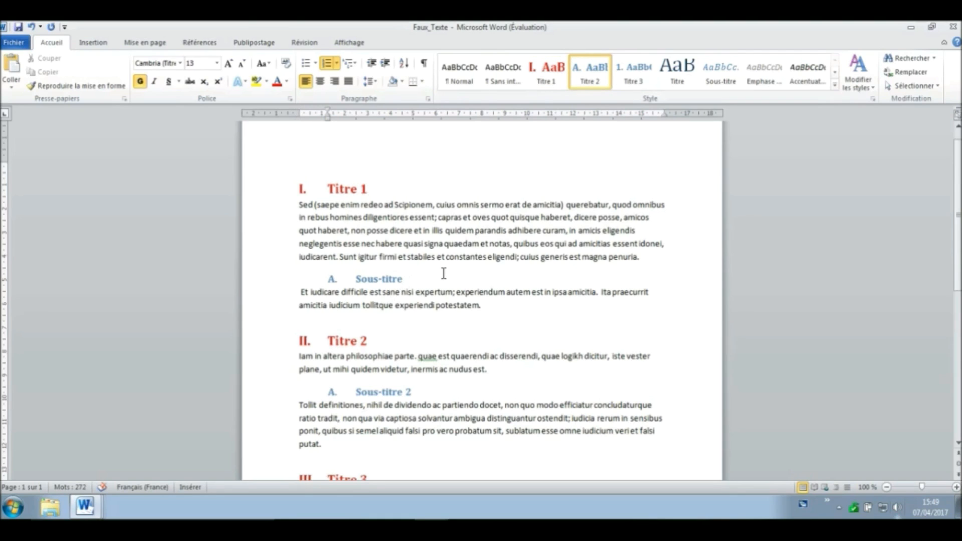
{"action": "right_click", "coordinate": [598, 86]}
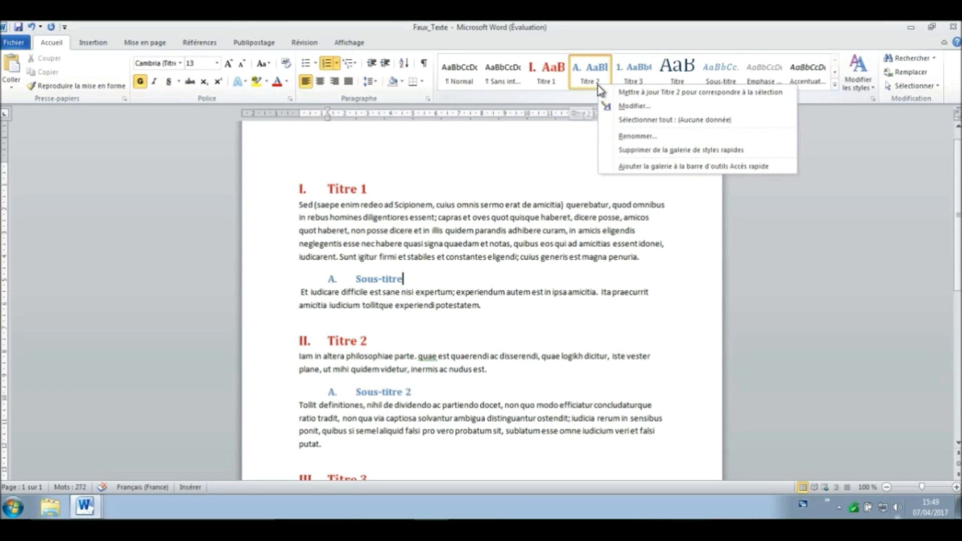
{"action": "left_click", "coordinate": [640, 107]}
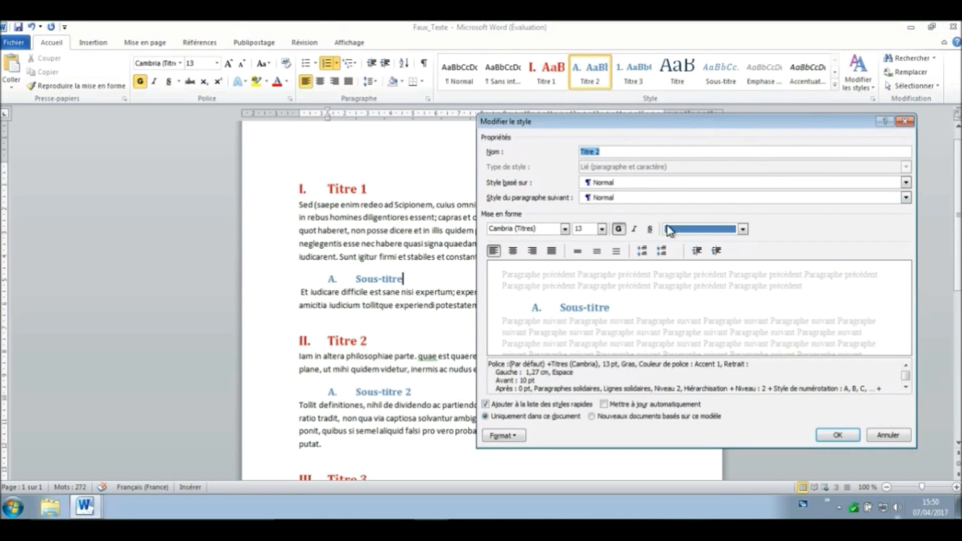
{"action": "left_click", "coordinate": [743, 229]}
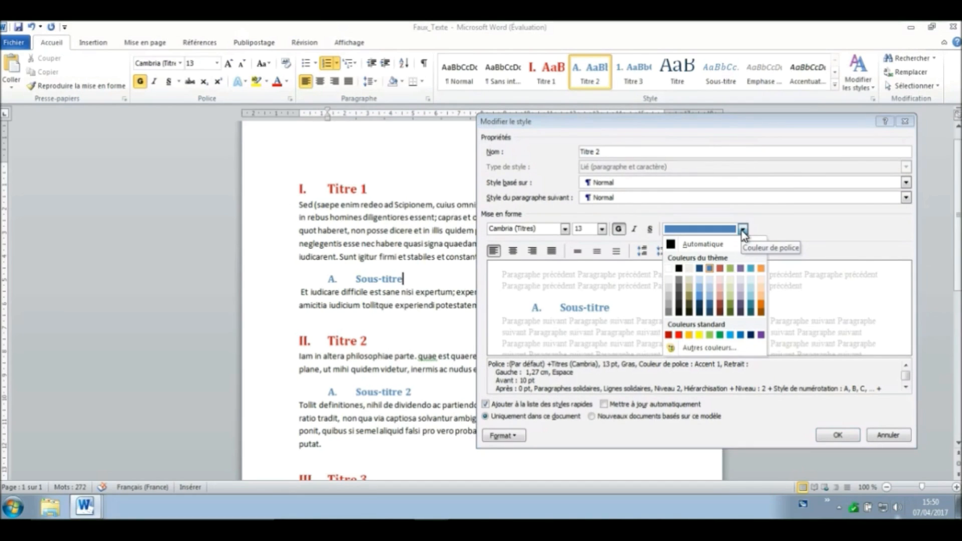
{"action": "left_click", "coordinate": [671, 244]}
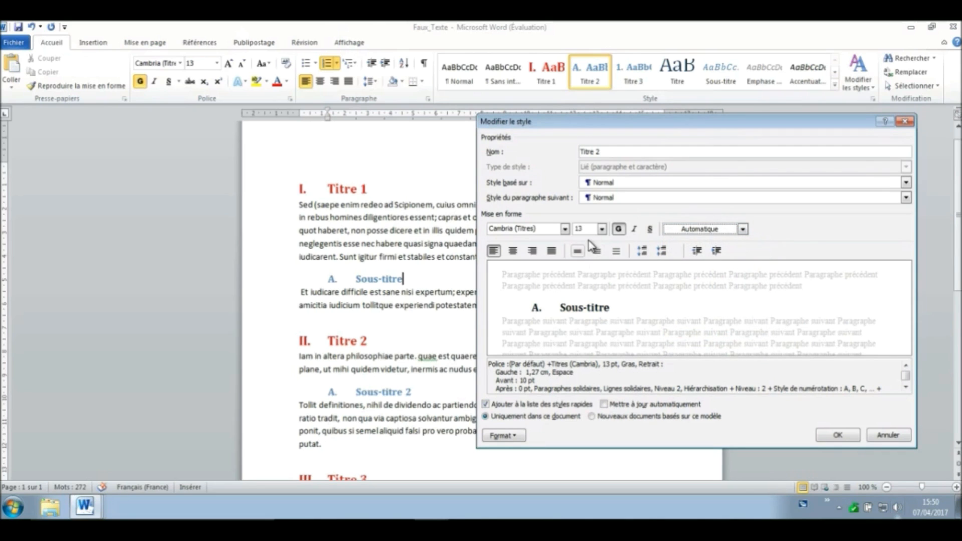
{"action": "left_click", "coordinate": [603, 229]}
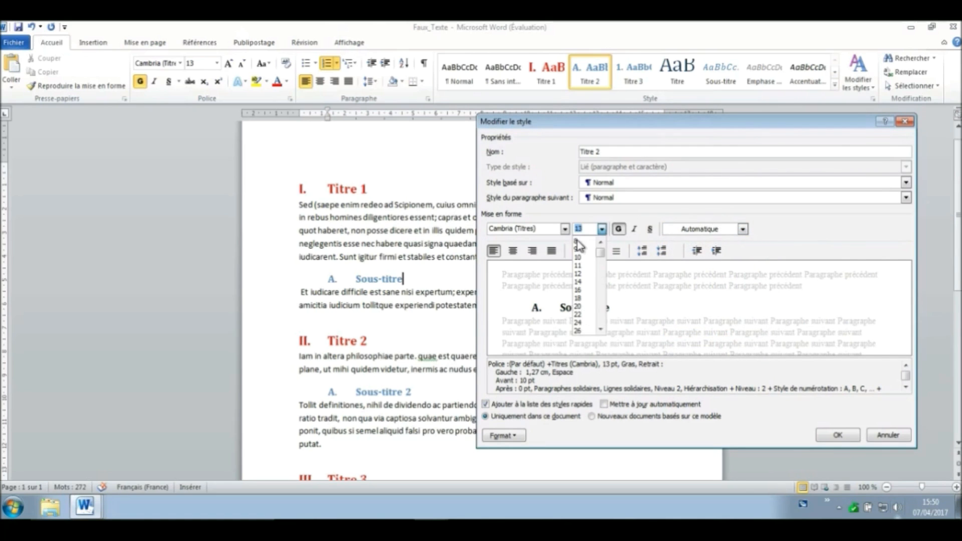
{"action": "left_click", "coordinate": [581, 286]}
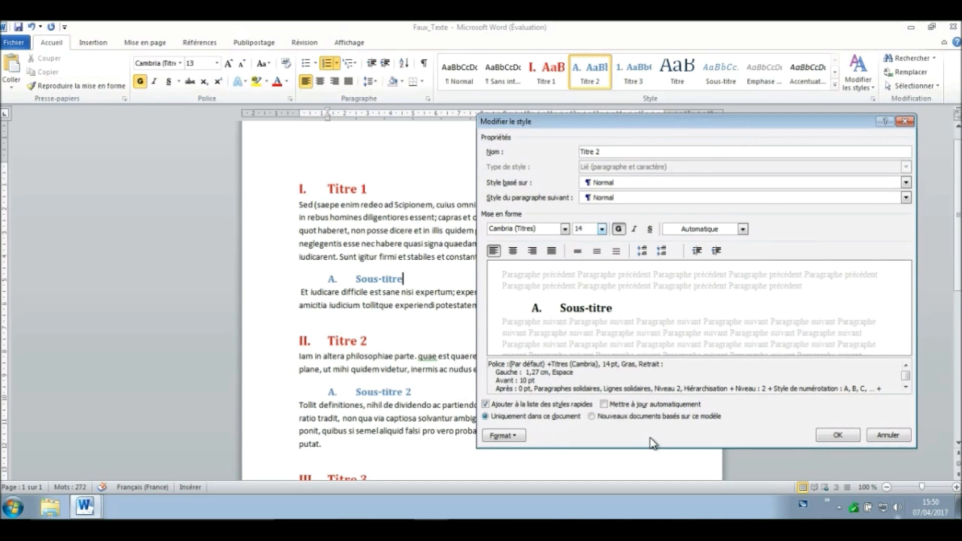
{"action": "left_click", "coordinate": [834, 435]}
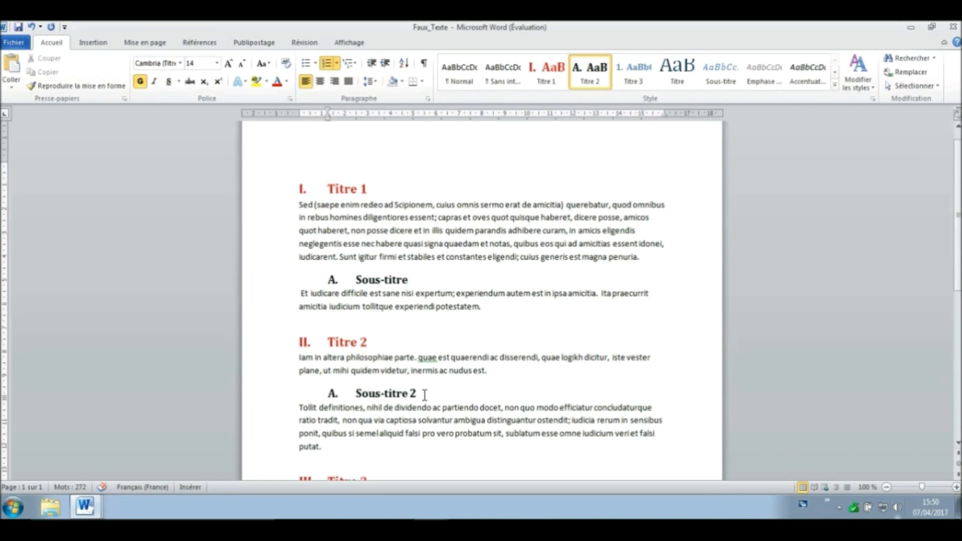
Add the level 2 heading "Sous-titre 3" on the empty line below the Titre 3 paragraph, using the current "I. Titre 1, A. Titre 2" multilevel list
{"action": "scroll", "coordinate": [425, 395], "scroll_direction": "down", "scroll_amount": 3}
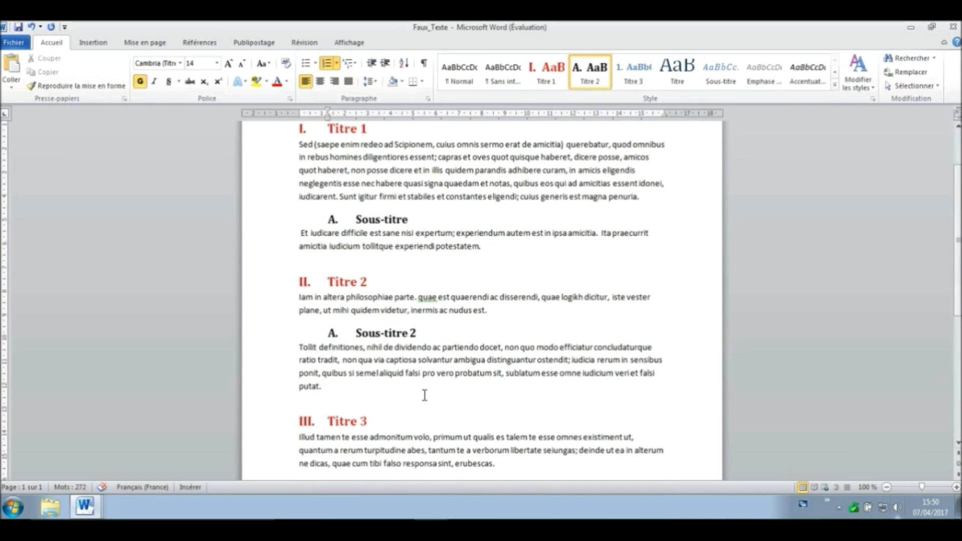
{"action": "scroll", "coordinate": [424, 395], "scroll_direction": "down", "scroll_amount": 3}
{"action": "left_click", "coordinate": [424, 396]}
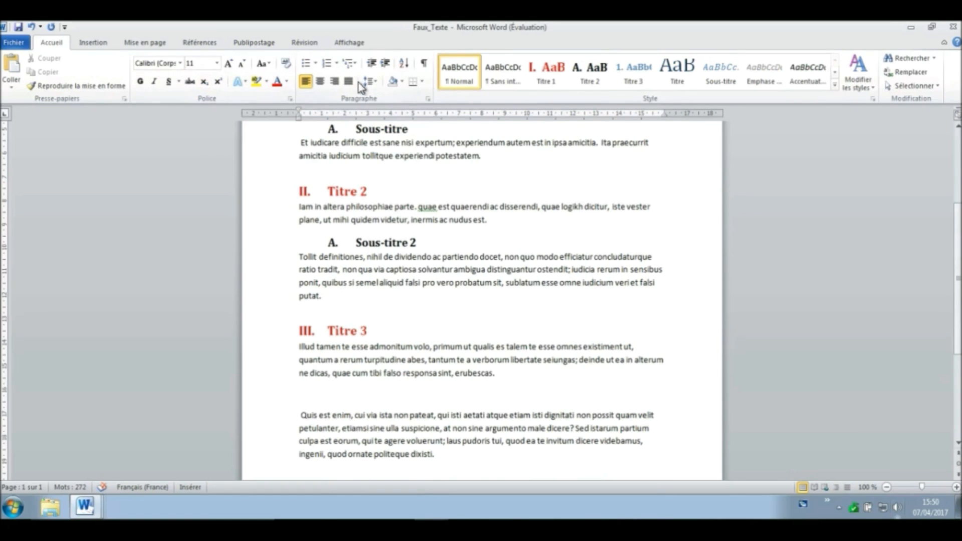
{"action": "left_click", "coordinate": [350, 63]}
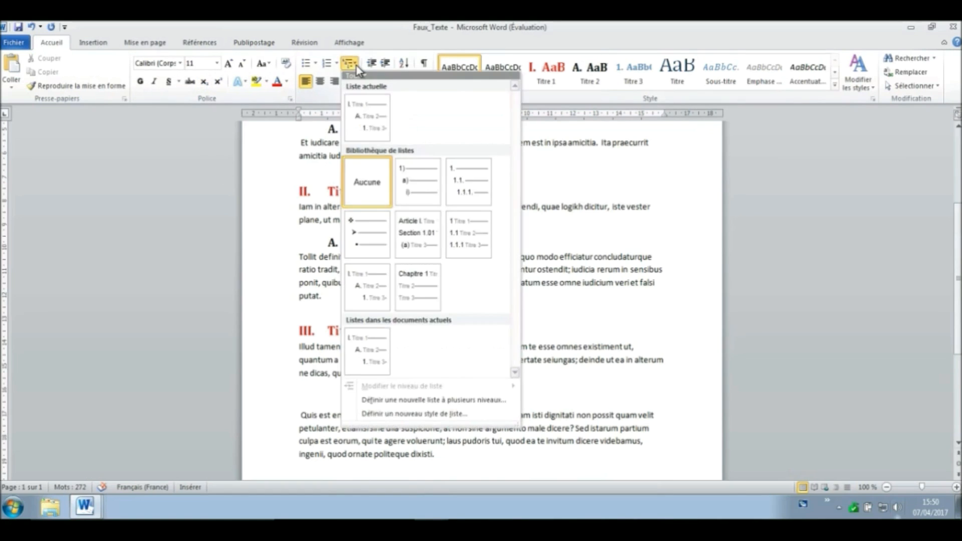
{"action": "left_click", "coordinate": [366, 124]}
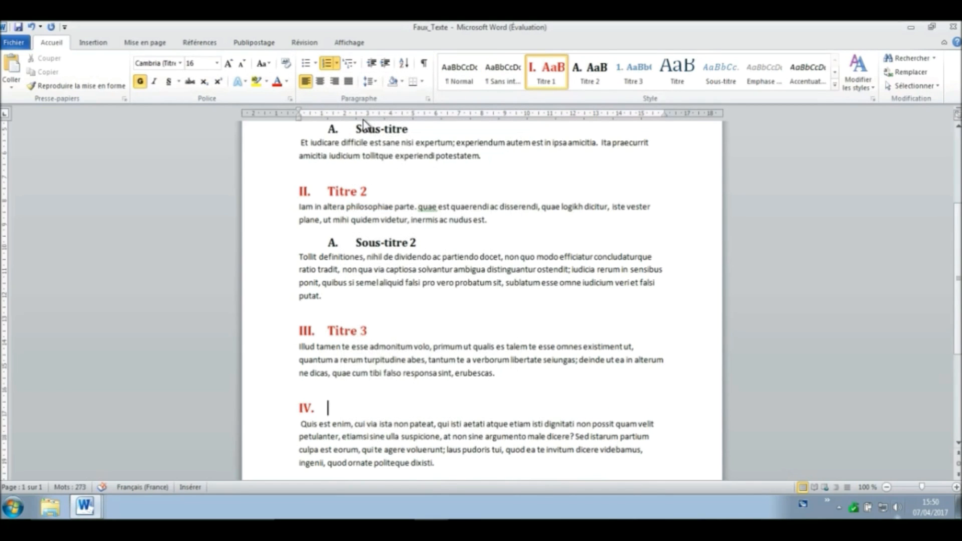
{"action": "key", "text": "Tab"}
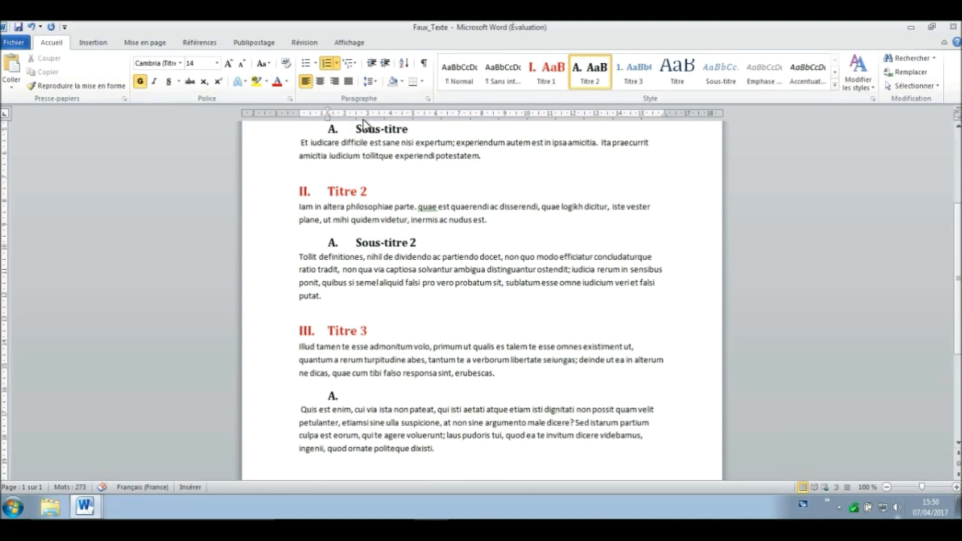
{"action": "type", "text": "Sous-"}
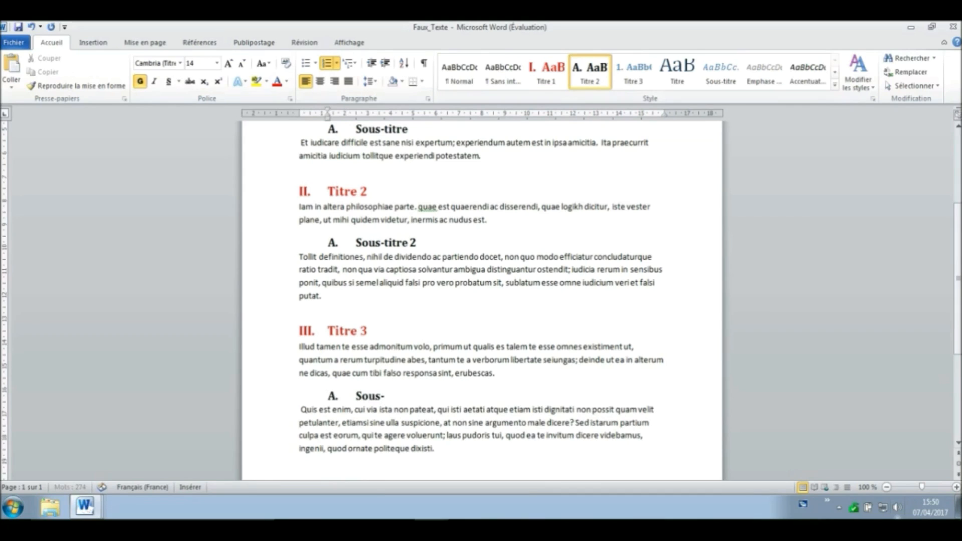
{"action": "type", "text": "titre 3"}
{"action": "scroll", "coordinate": [477, 383], "scroll_direction": "up", "scroll_amount": 3}
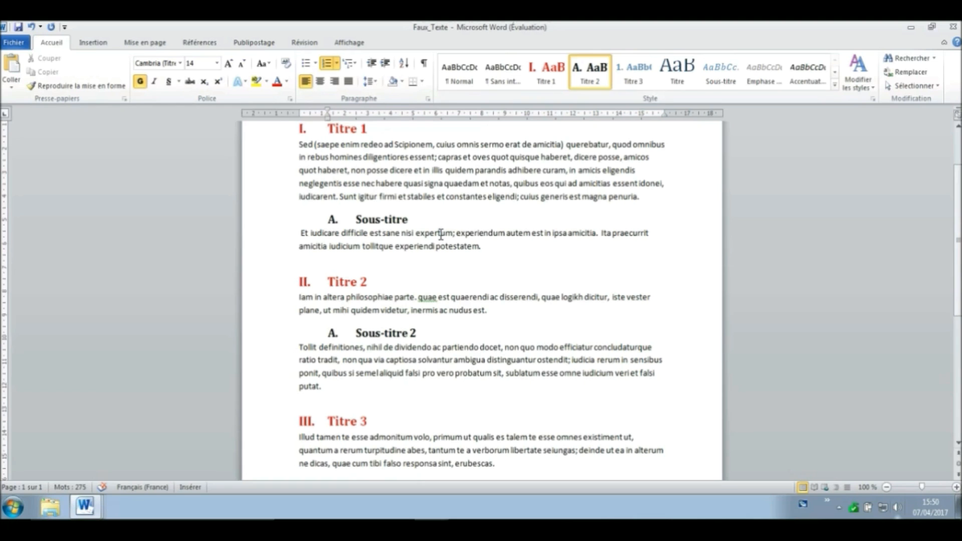